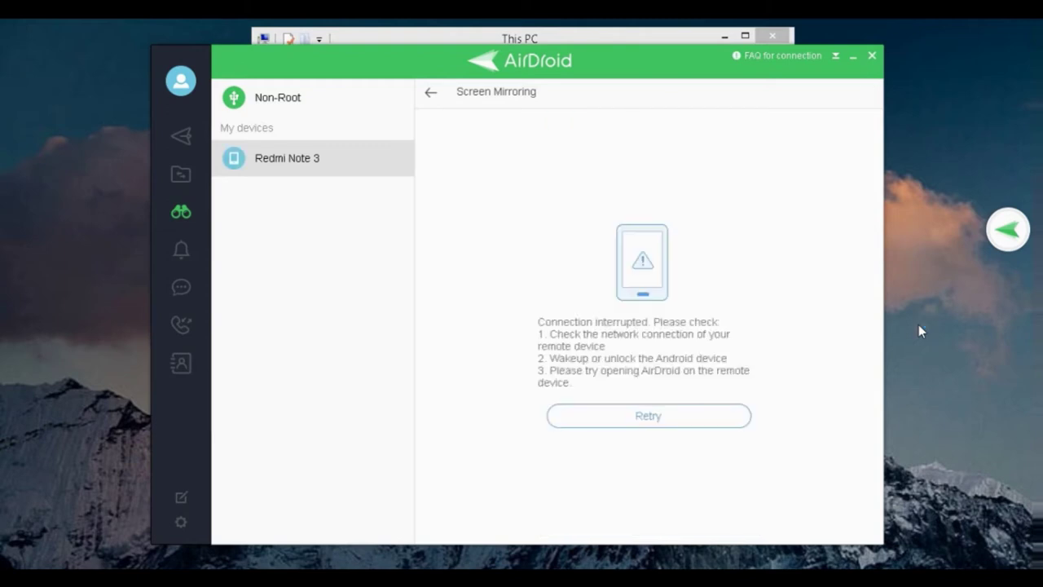
# - Retry the screen mirroring connection, then switch to File Explorer and open the Redmi Note 3 device
pyautogui.click(673, 418)
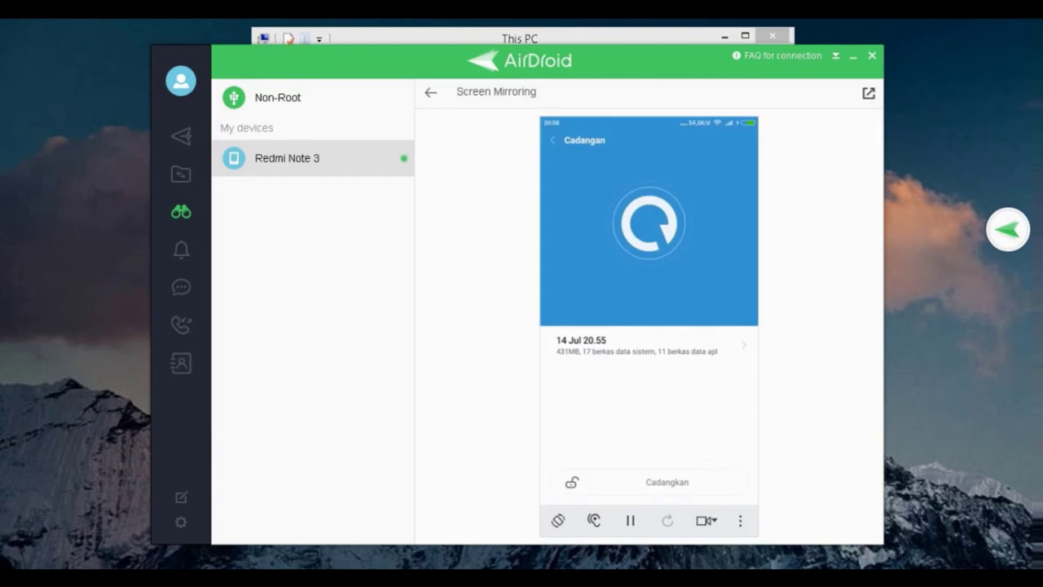
pyautogui.hotkey('alt', 'Tab')
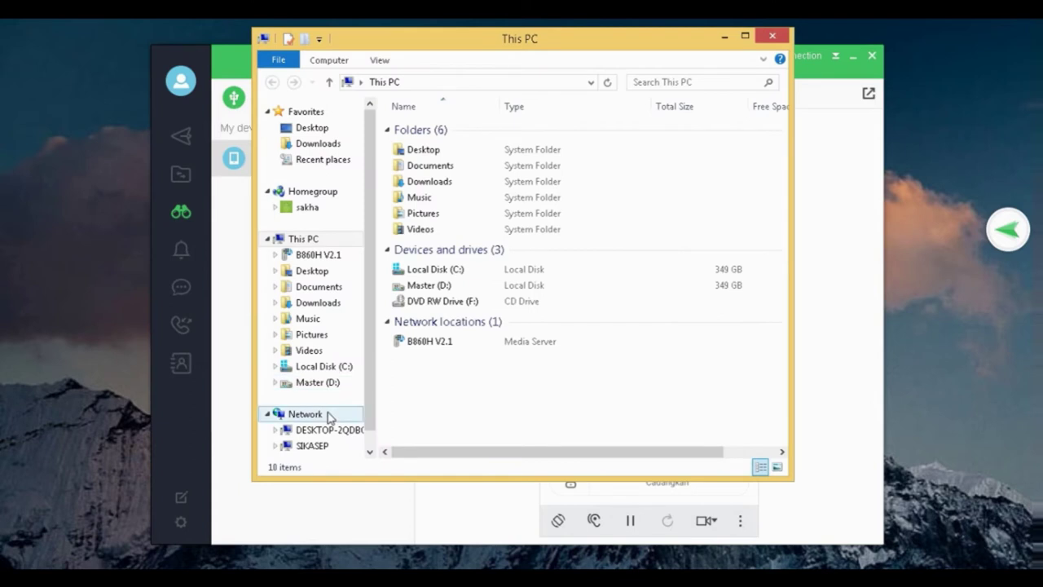
pyautogui.scroll(-1, 354, 350)
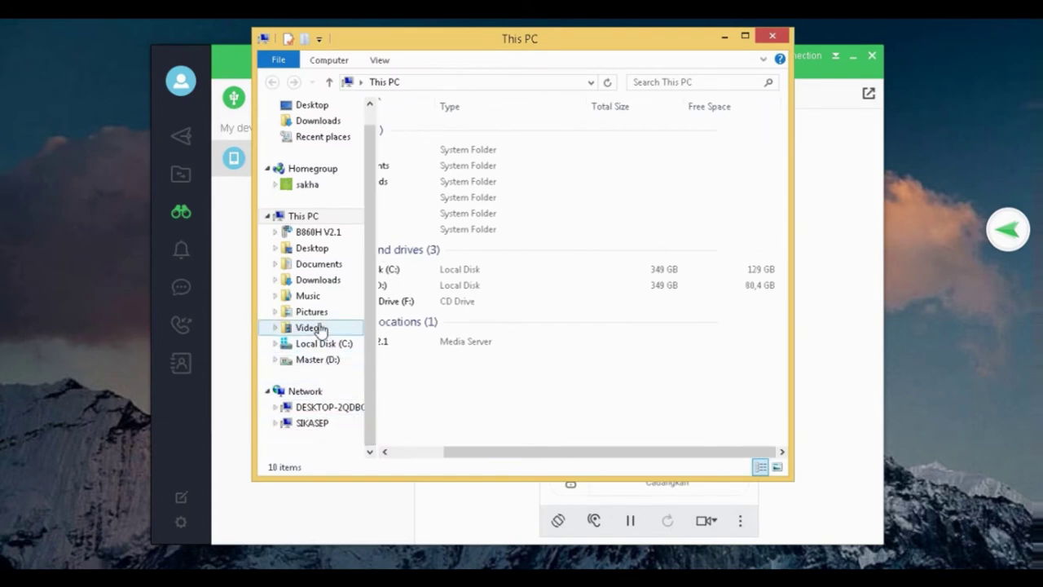
pyautogui.moveTo(370, 337); pyautogui.dragTo(373, 395)
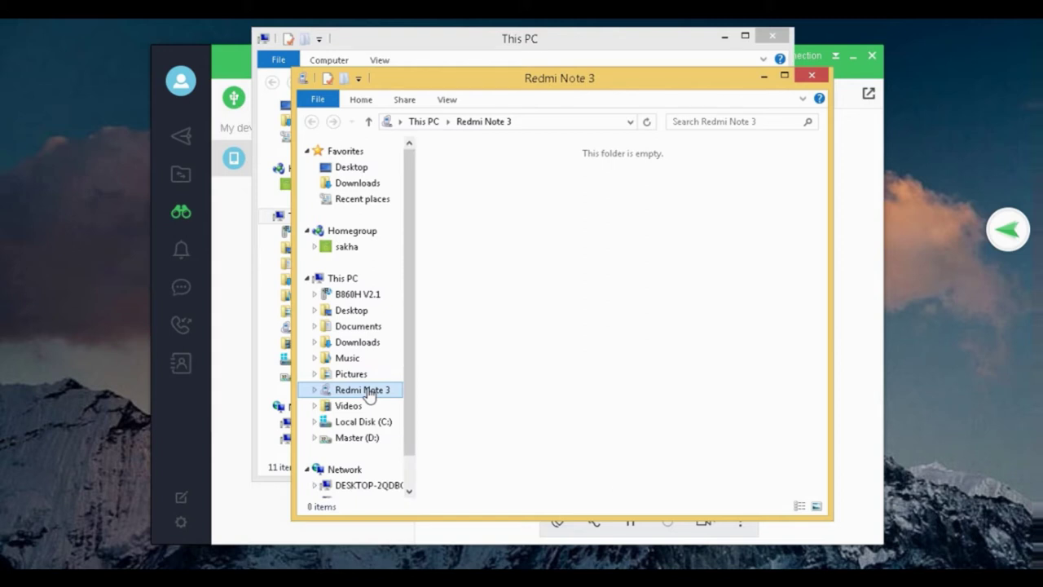
pyautogui.click(239, 64)
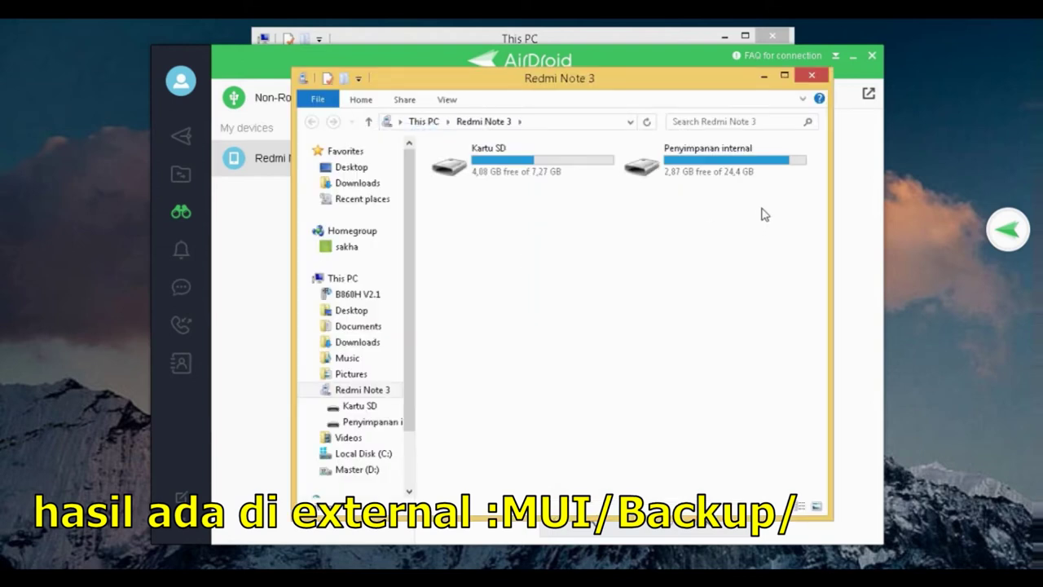
# - Browse the phone's Kartu SD storage to the MIUI/backup/AllBackup folder
pyautogui.doubleClick(545, 167)
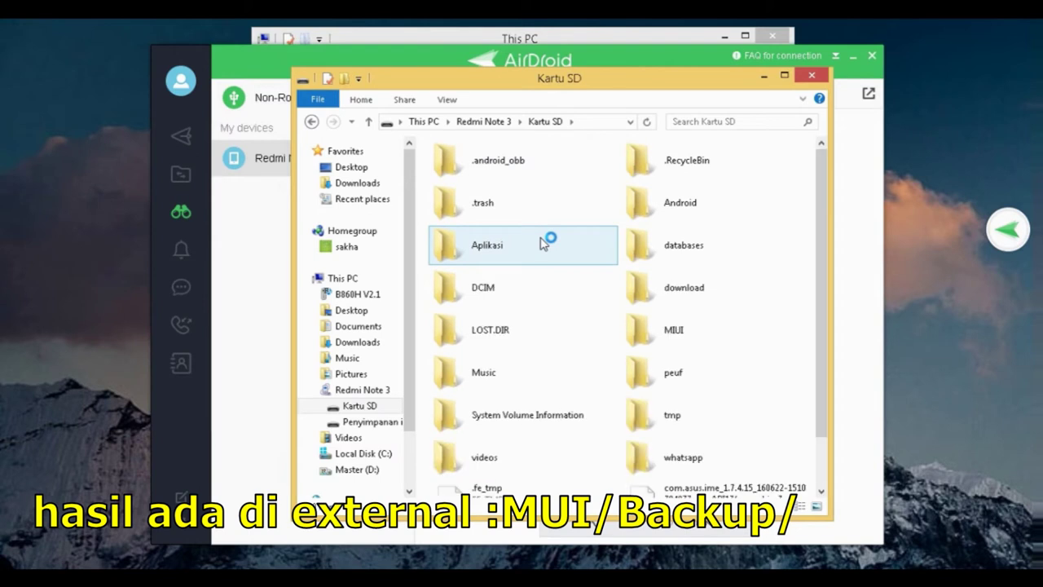
pyautogui.scroll(-3, 691, 321)
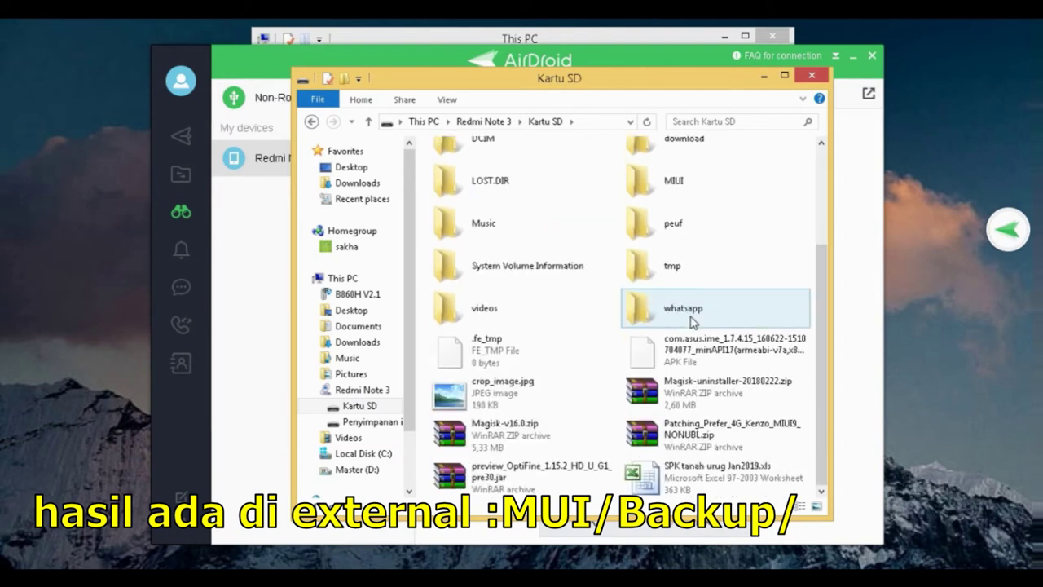
pyautogui.scroll(3, 496, 308)
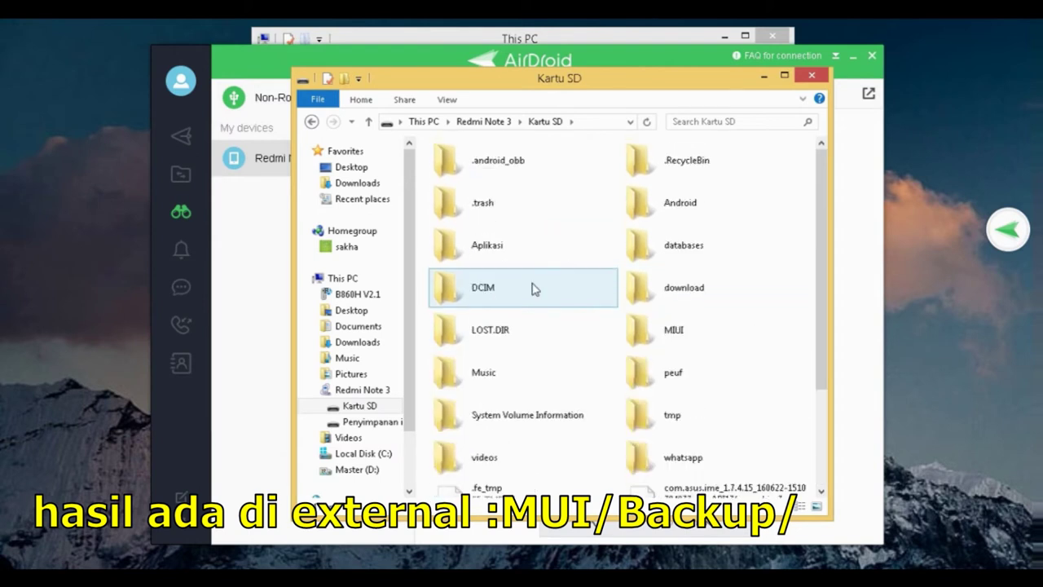
pyautogui.click(665, 337)
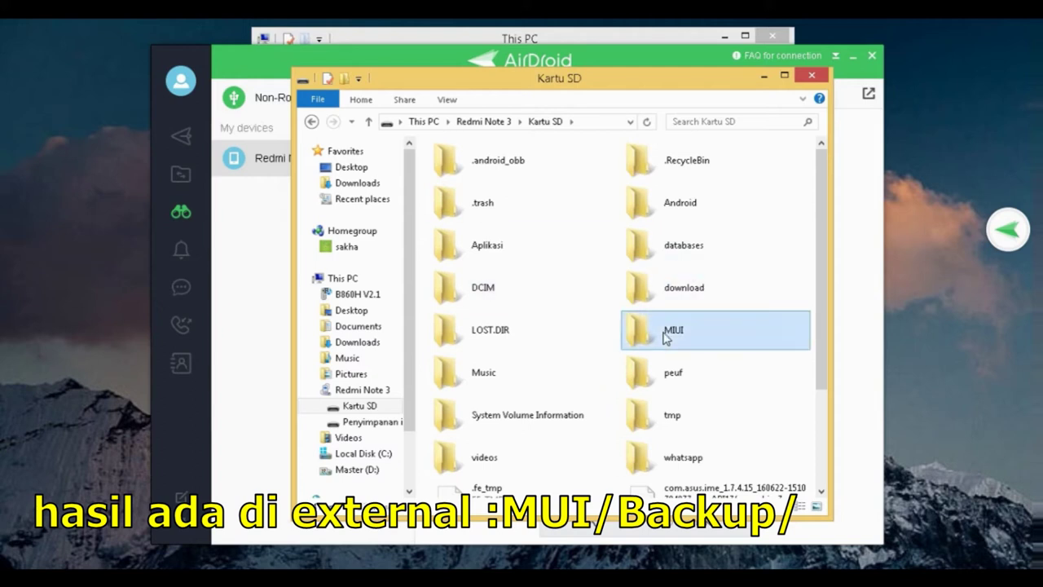
pyautogui.doubleClick(665, 338)
pyautogui.doubleClick(497, 173)
pyautogui.click(499, 178)
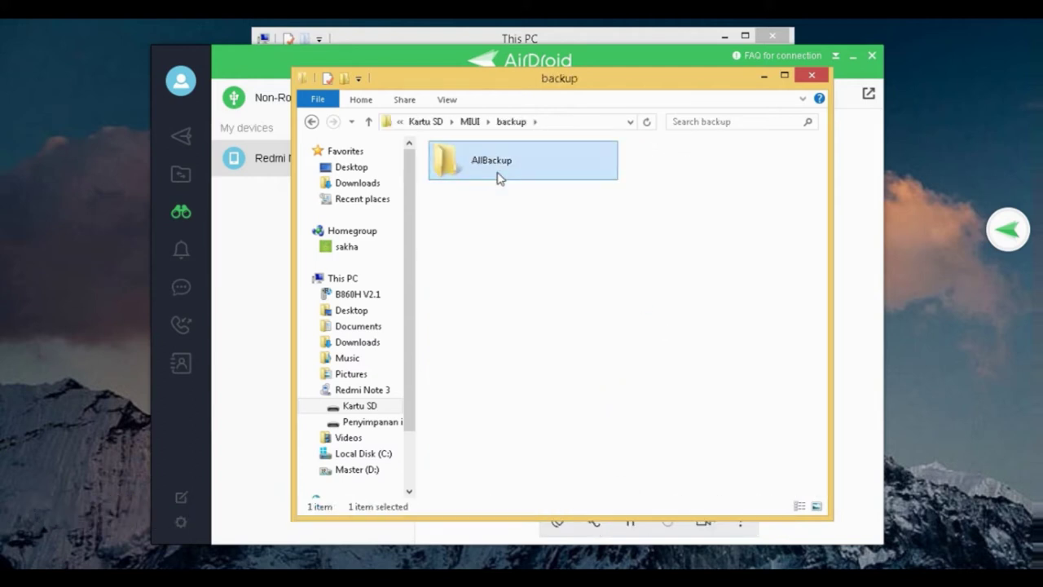
pyautogui.doubleClick(499, 177)
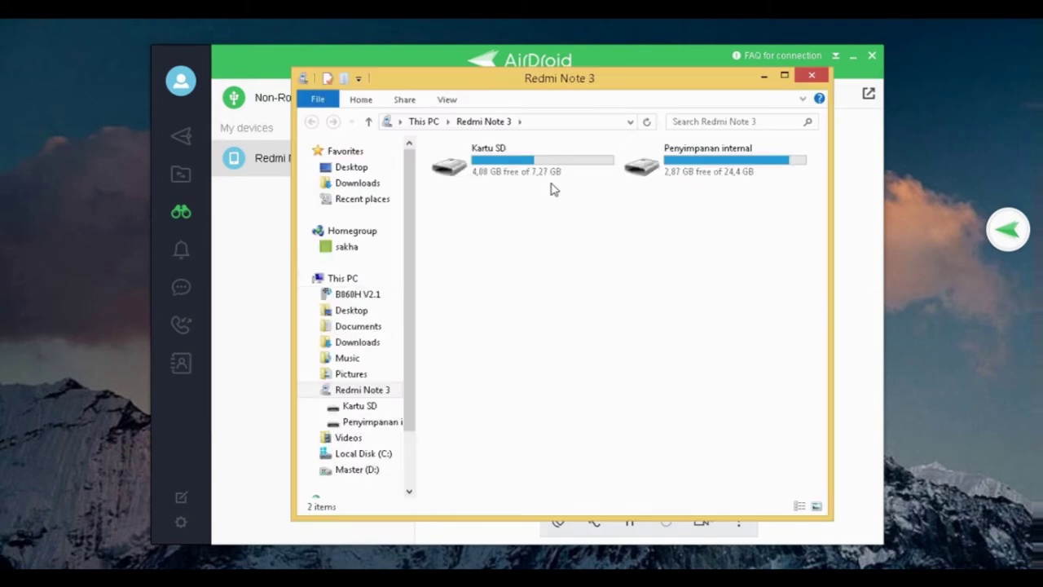
# - Open Kartu SD/MIUI/backup/AllBackup/14072020_205514 on the phone and look through its backup files
pyautogui.doubleClick(521, 159)
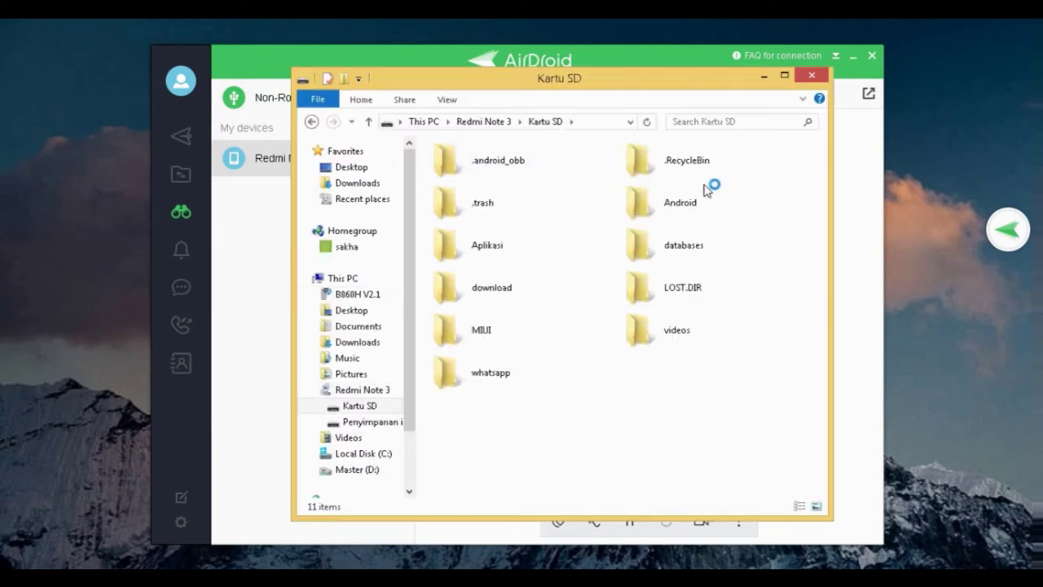
pyautogui.doubleClick(690, 337)
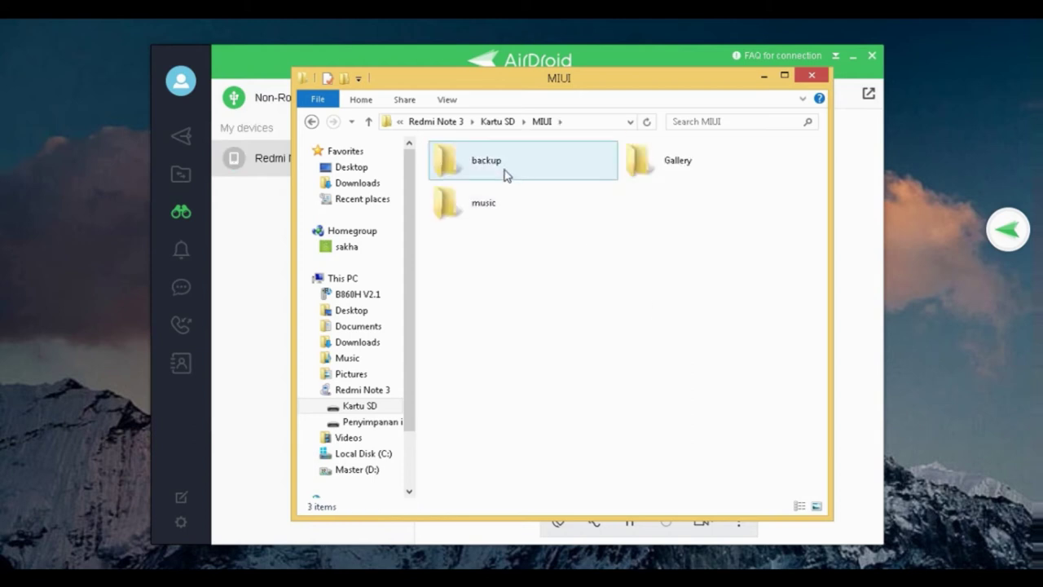
pyautogui.doubleClick(505, 172)
pyautogui.doubleClick(505, 173)
pyautogui.doubleClick(506, 173)
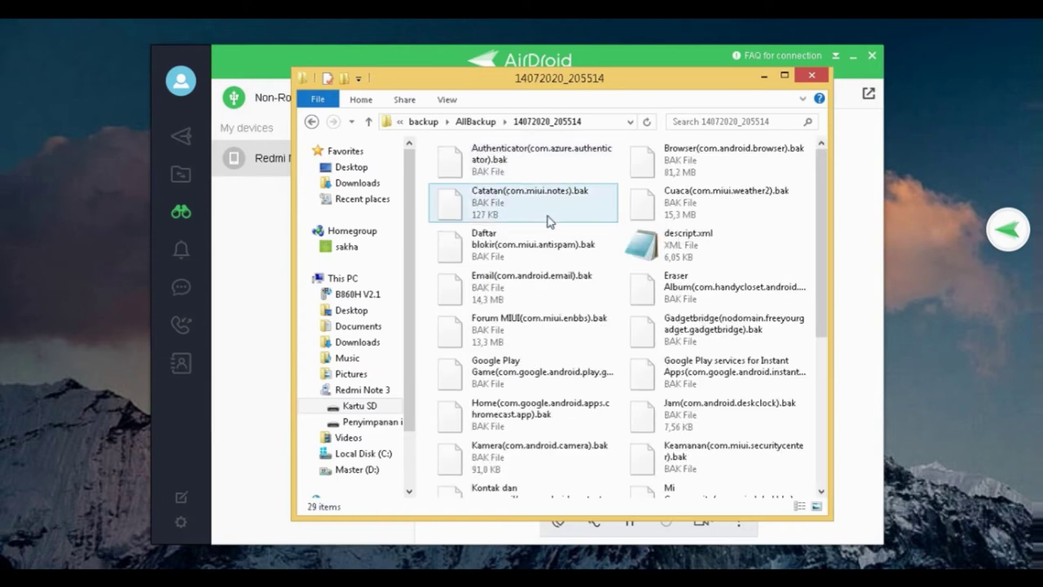
pyautogui.scroll(-3, 571, 229)
pyautogui.scroll(3, 600, 235)
pyautogui.scroll(-3, 600, 234)
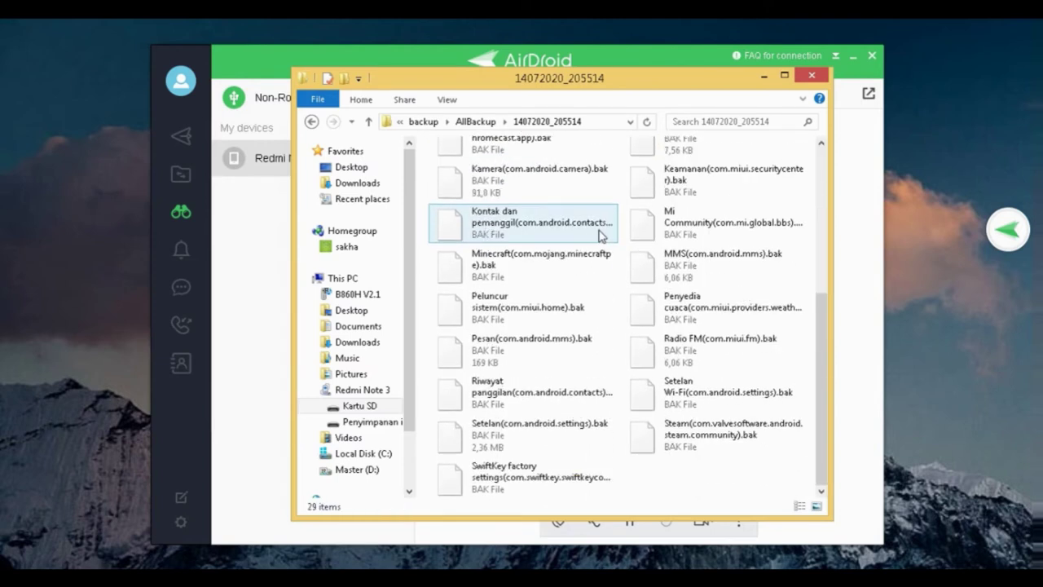
pyautogui.scroll(5, 587, 229)
# - Copy the 14072020_205514 backup folder from AllBackup on the phone into the PC's Music folder
pyautogui.click(311, 121)
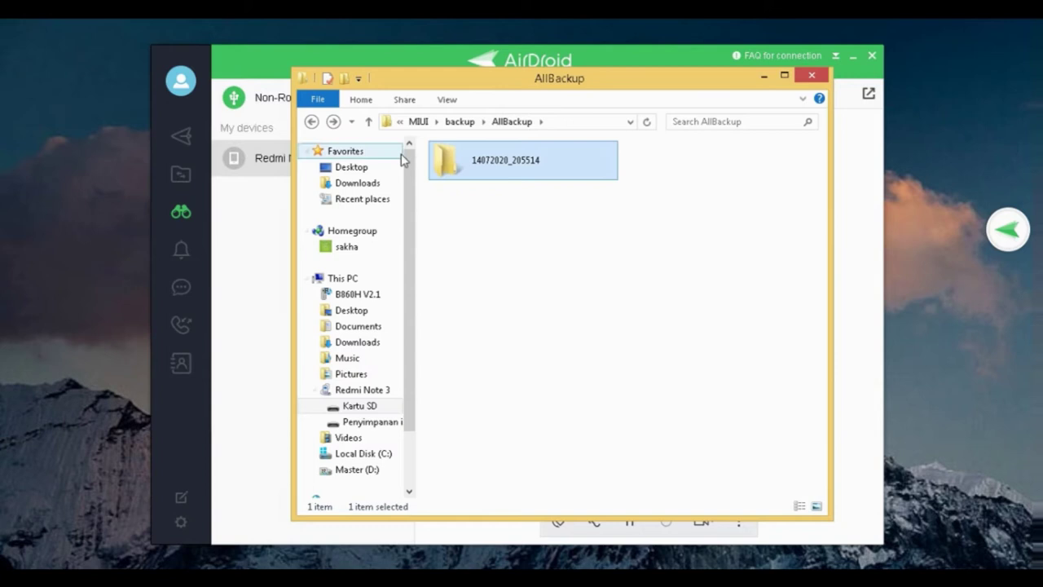
pyautogui.rightClick(482, 161)
pyautogui.click(551, 268)
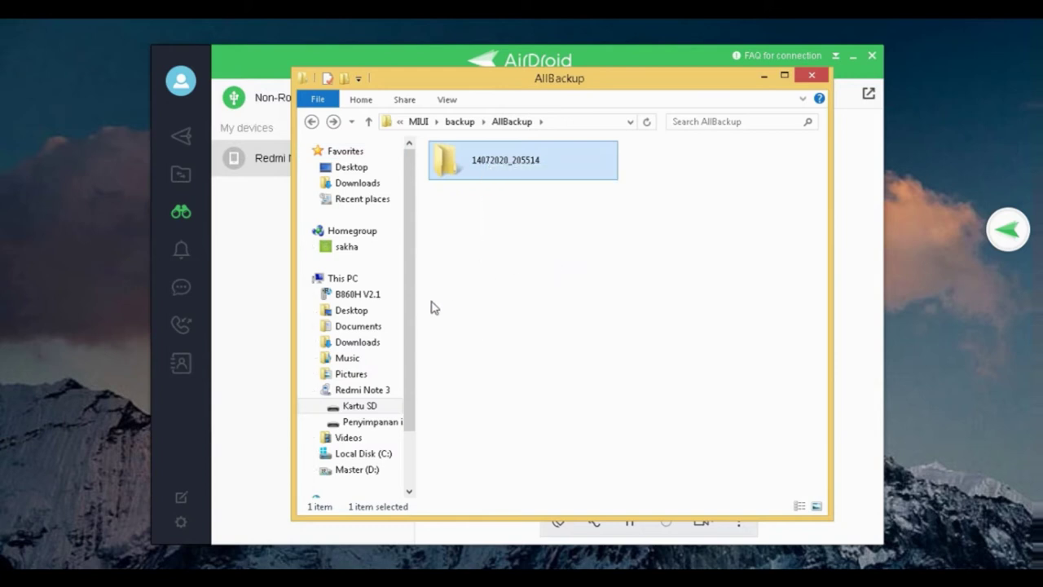
pyautogui.scroll(-1, 410, 324)
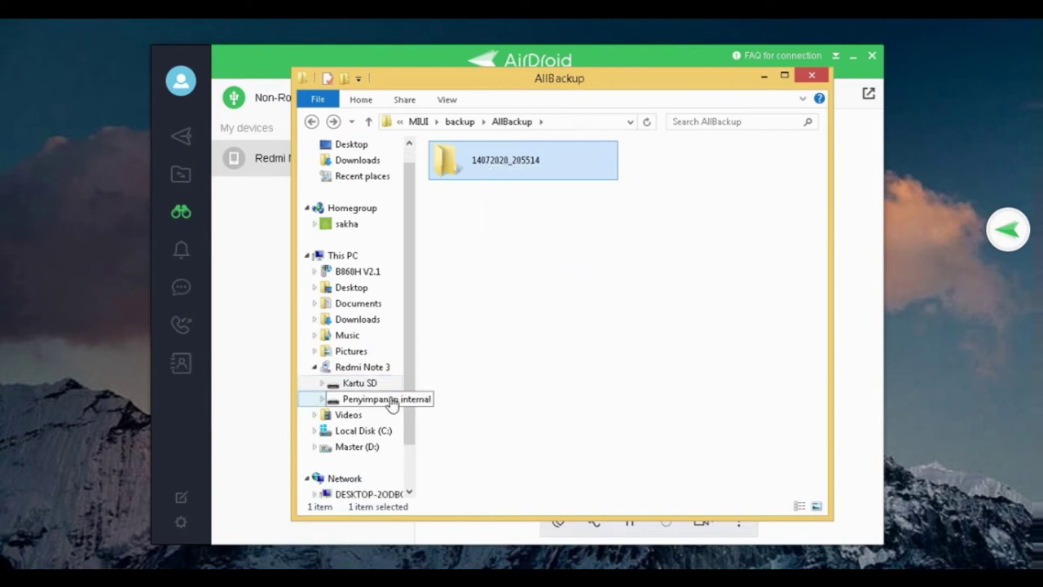
pyautogui.click(347, 335)
pyautogui.rightClick(525, 230)
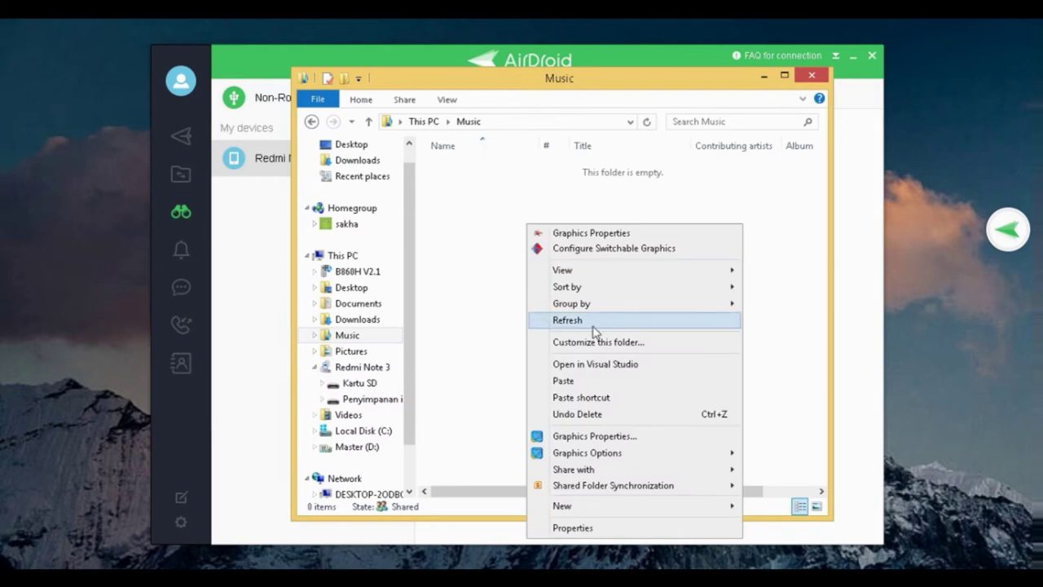
pyautogui.click(590, 380)
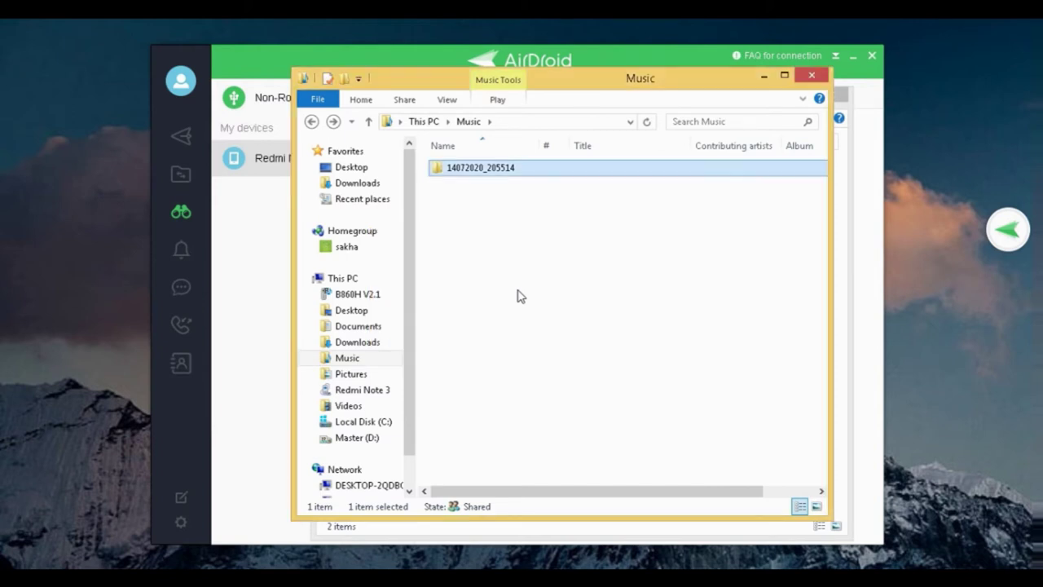
# - Open the copied 14072020_205514 folder in Music and widen the Name column to fit the full file names
pyautogui.click(581, 259)
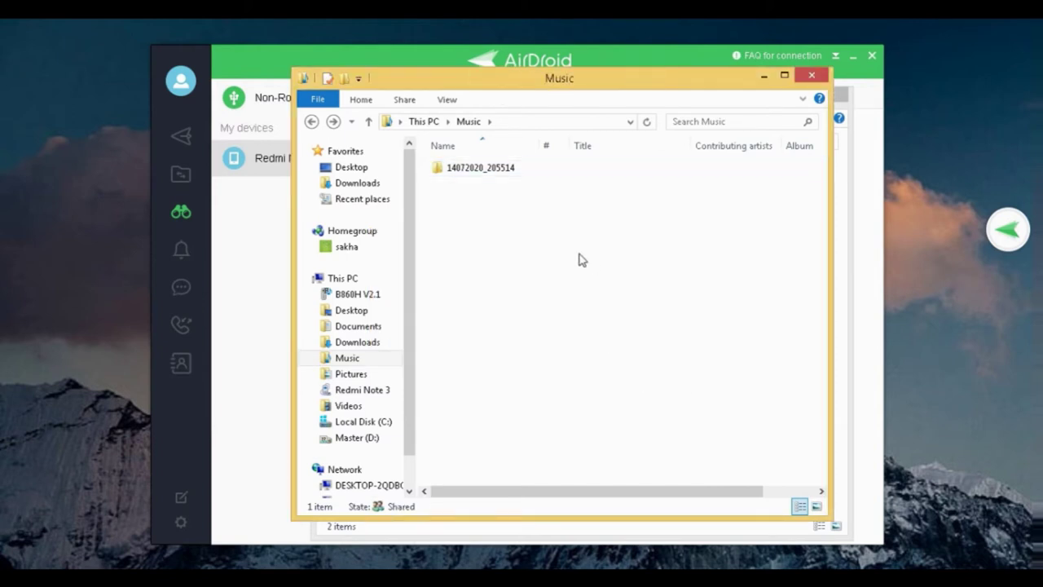
pyautogui.doubleClick(484, 171)
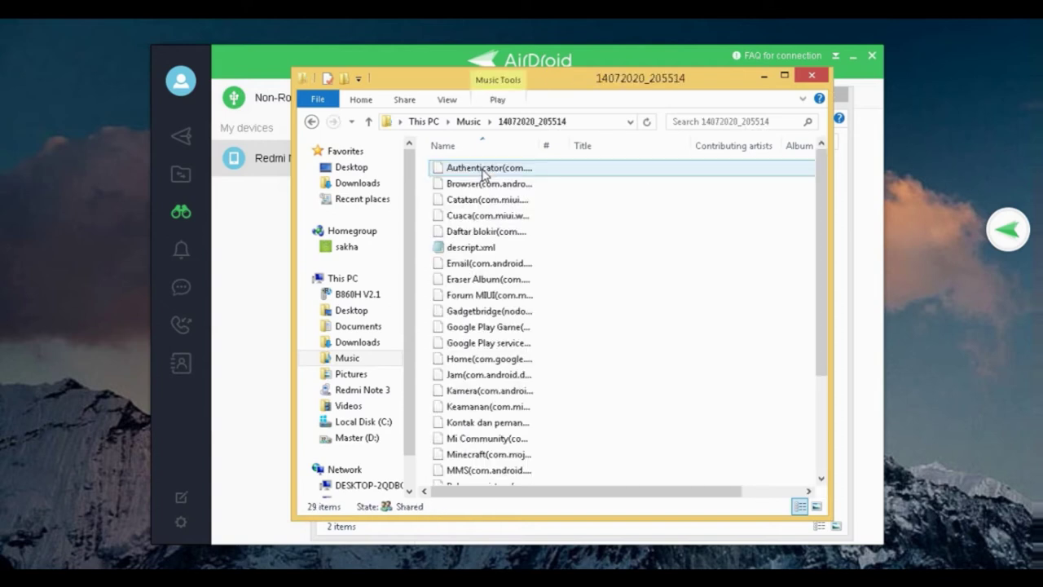
pyautogui.scroll(-3, 504, 200)
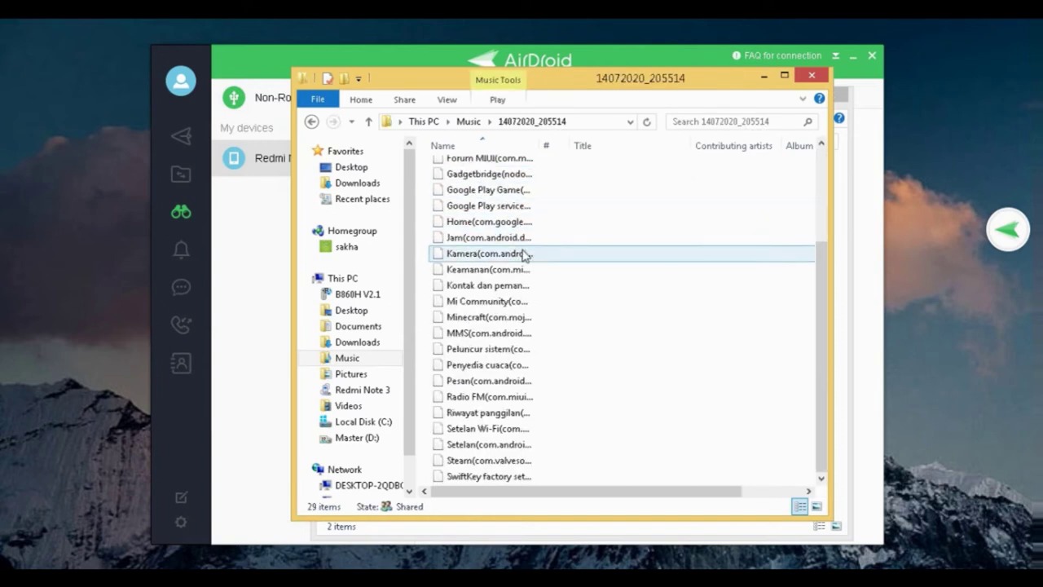
pyautogui.doubleClick(541, 143)
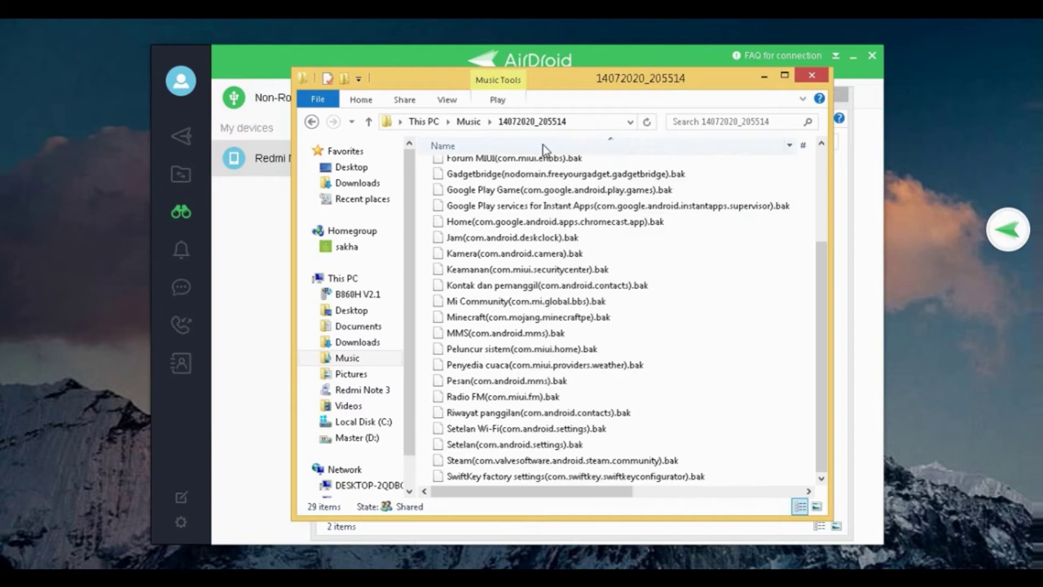
pyautogui.click(521, 427)
pyautogui.scroll(2, 526, 411)
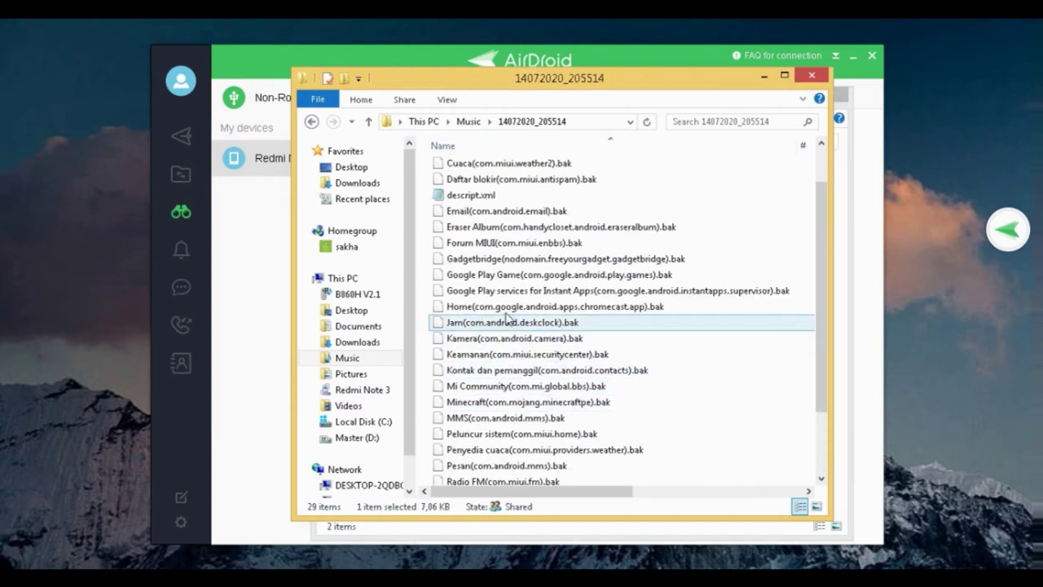
pyautogui.scroll(-1, 529, 444)
# - Open Minecraft(com.mojang.minecraftpe).bak and expand the list of apps for opening it
pyautogui.click(516, 369)
pyautogui.rightClick(516, 370)
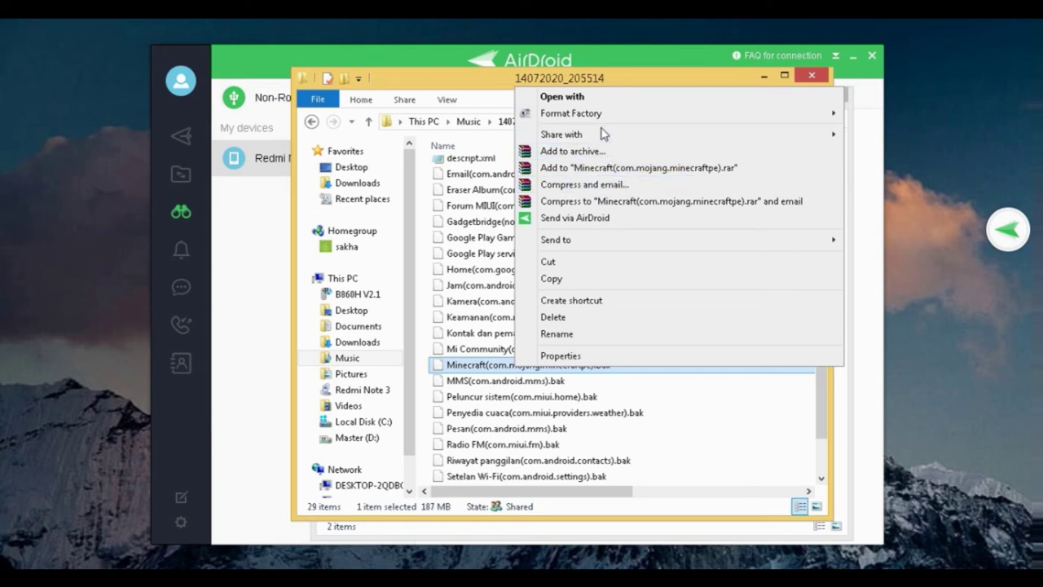
pyautogui.press('Escape')
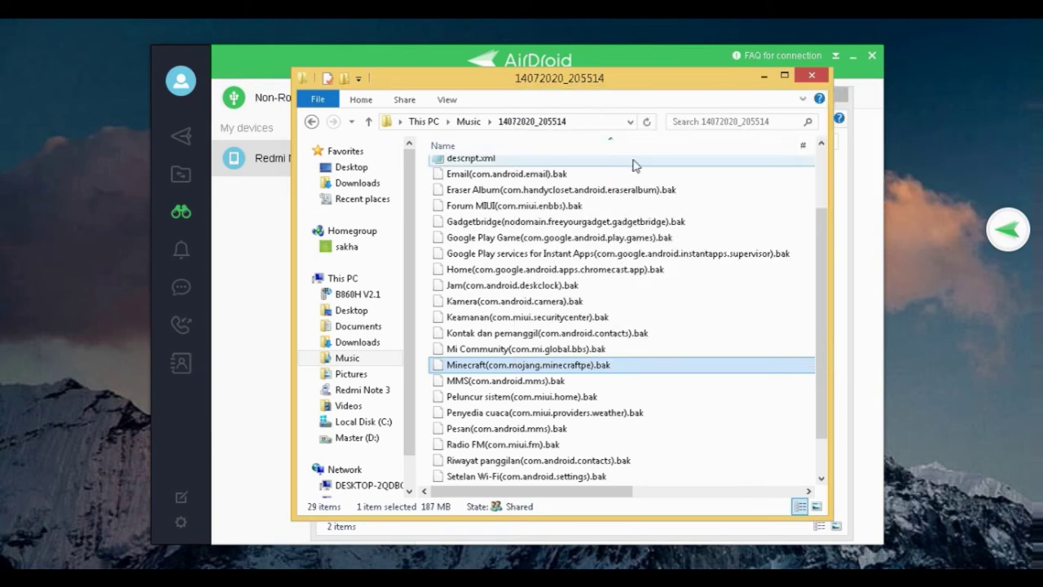
pyautogui.press('Return')
pyautogui.click(419, 285)
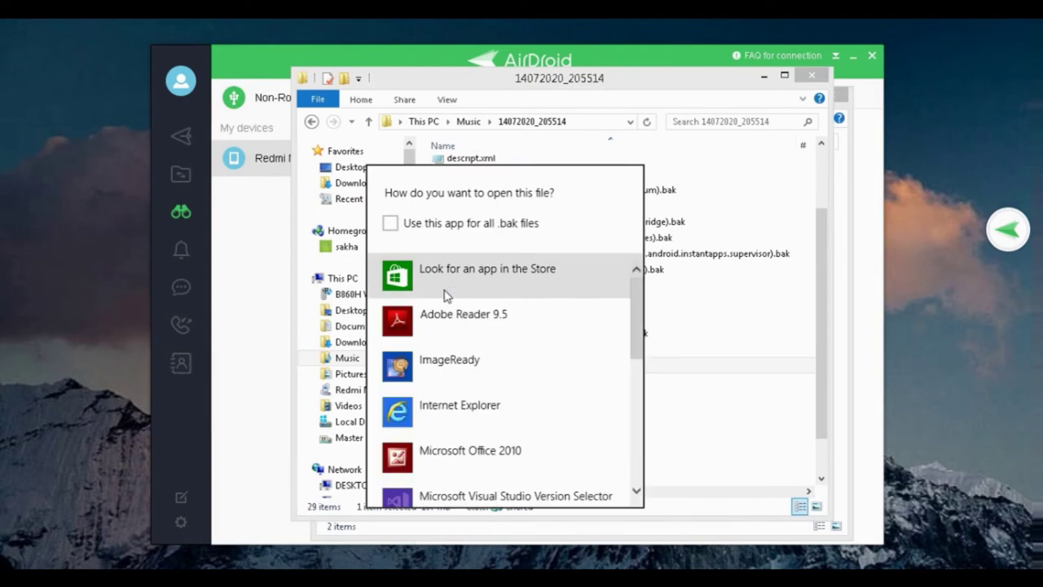
# - Look for another app on the PC and choose WinRAR.exe from Program Files/WinRAR to open the Minecraft backup
pyautogui.scroll(-6, 485, 354)
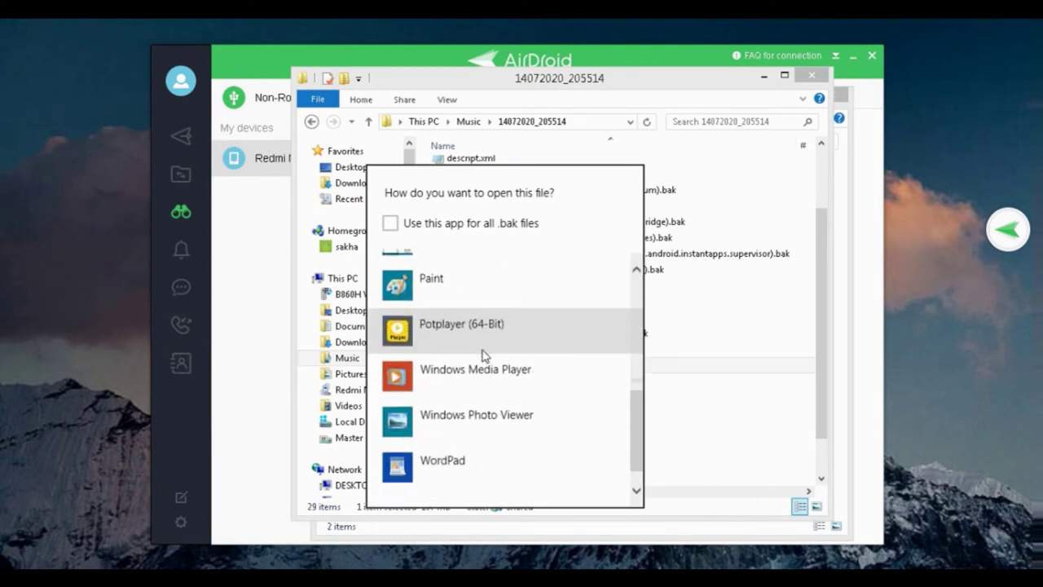
pyautogui.scroll(-3, 482, 356)
pyautogui.click(459, 484)
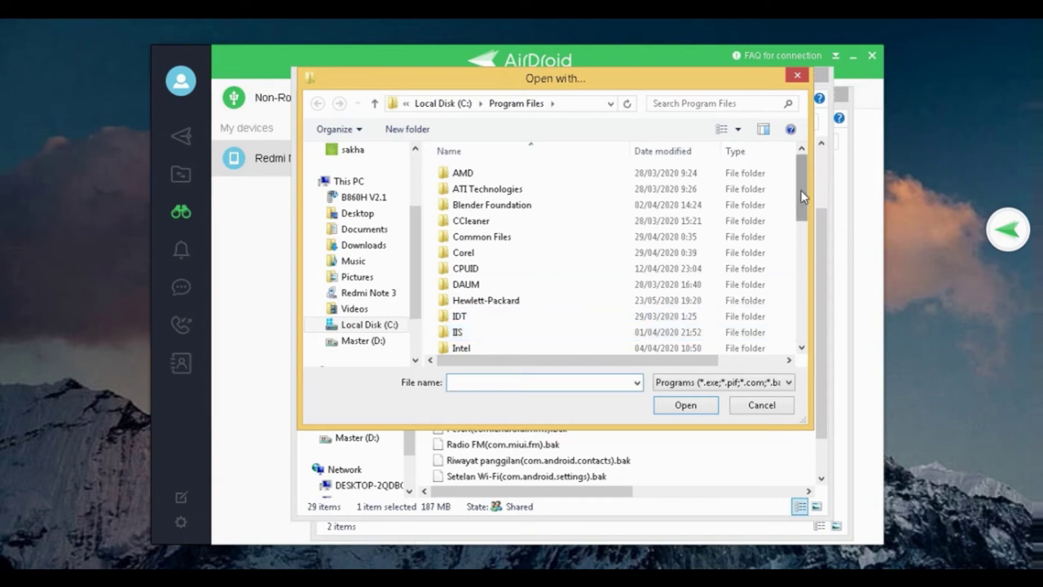
pyautogui.moveTo(803, 196); pyautogui.dragTo(797, 311)
pyautogui.doubleClick(482, 348)
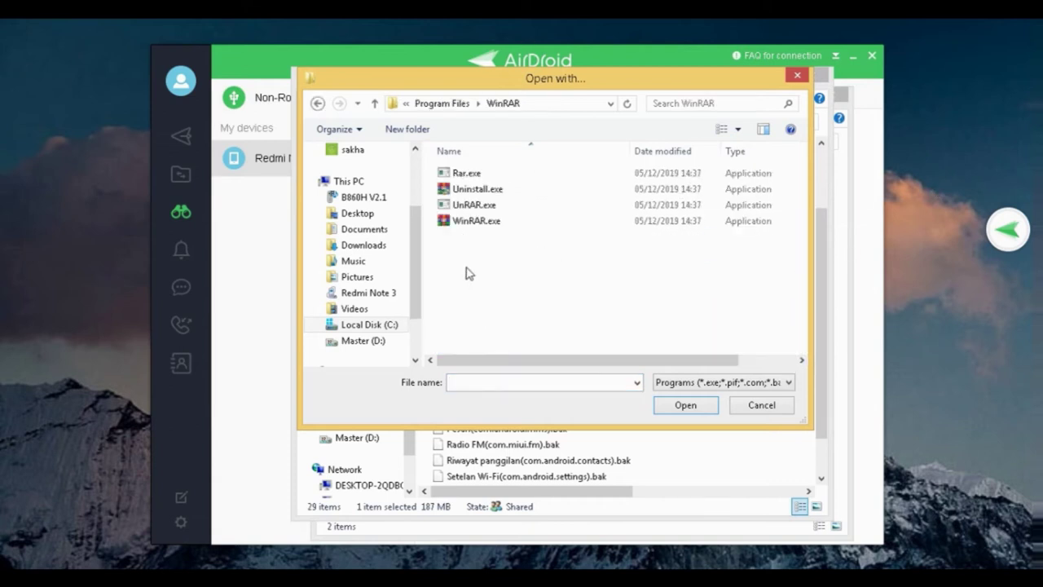
pyautogui.doubleClick(476, 221)
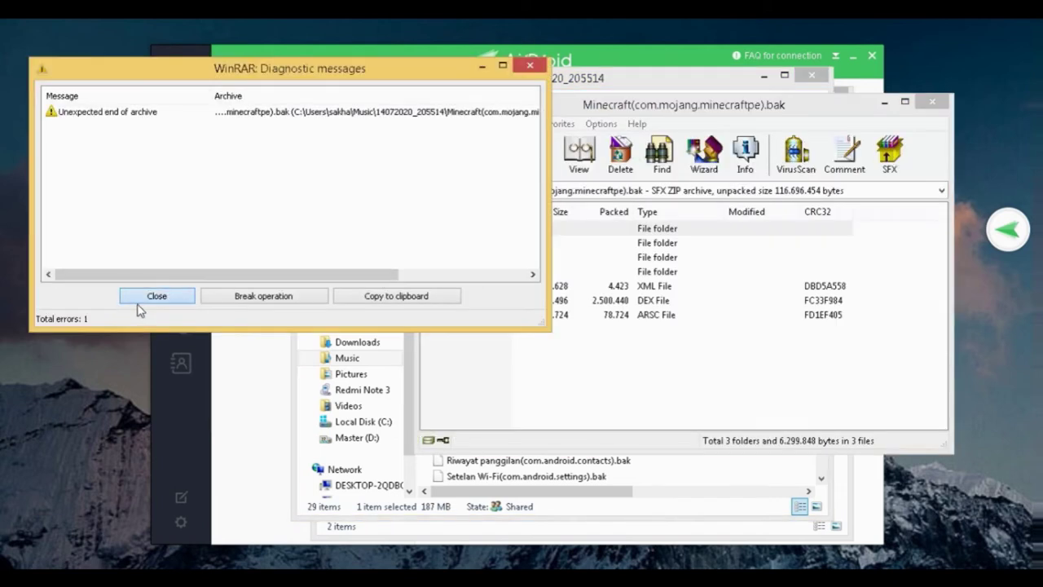
# - Dismiss the WinRAR diagnostic messages and examine the contents of the archive's assets folder
pyautogui.click(139, 300)
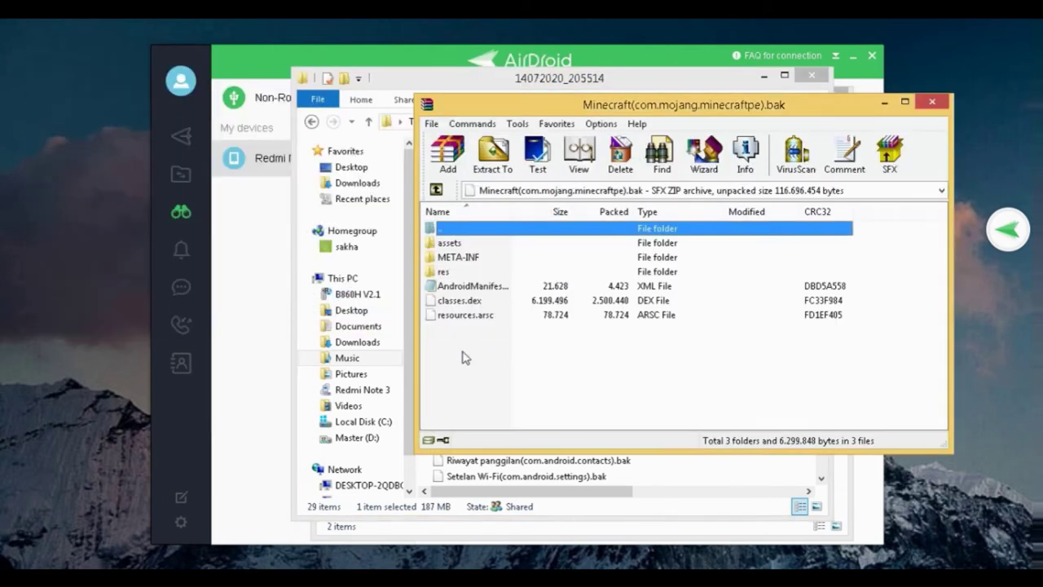
pyautogui.doubleClick(448, 243)
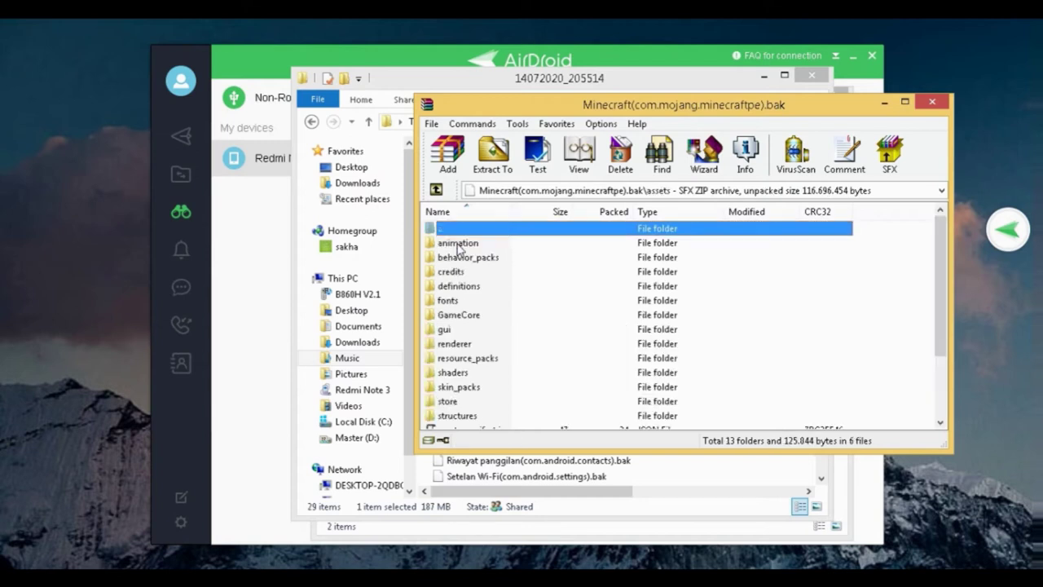
pyautogui.scroll(-2, 459, 251)
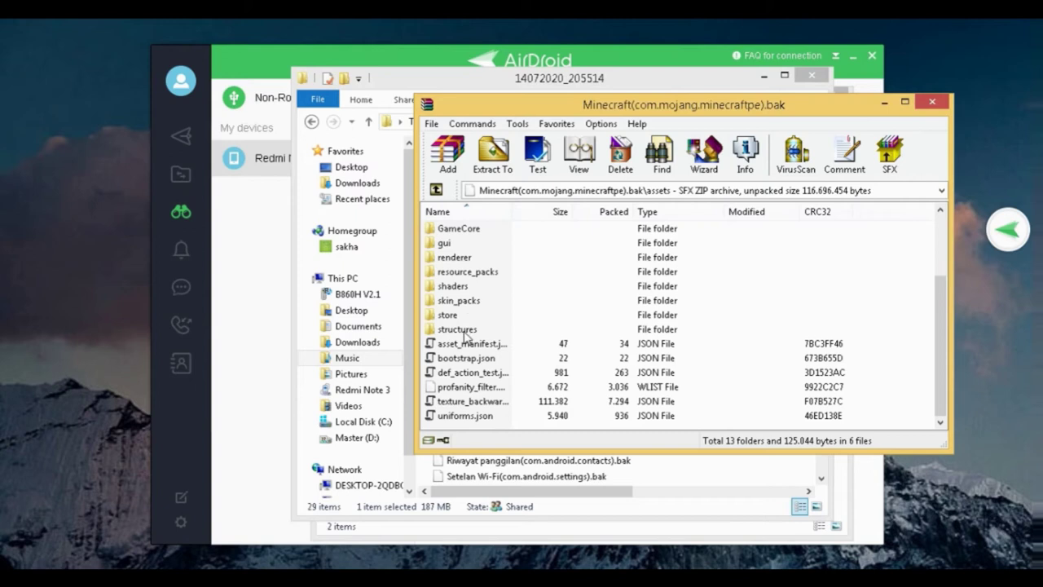
# - Examine the archive's assets/skin_packs folder and its persona subfolder
pyautogui.doubleClick(457, 300)
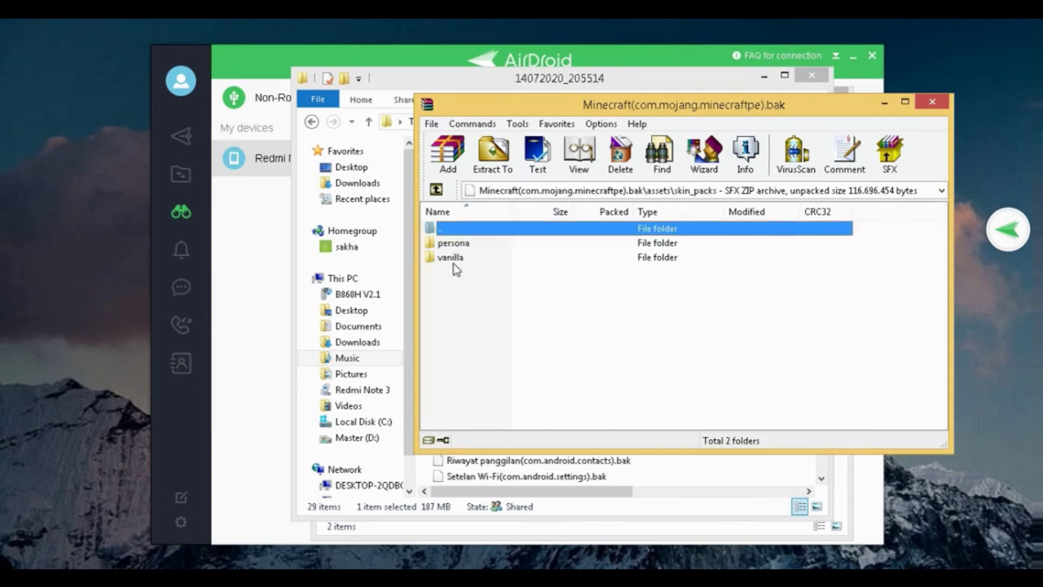
pyautogui.doubleClick(453, 243)
pyautogui.doubleClick(467, 230)
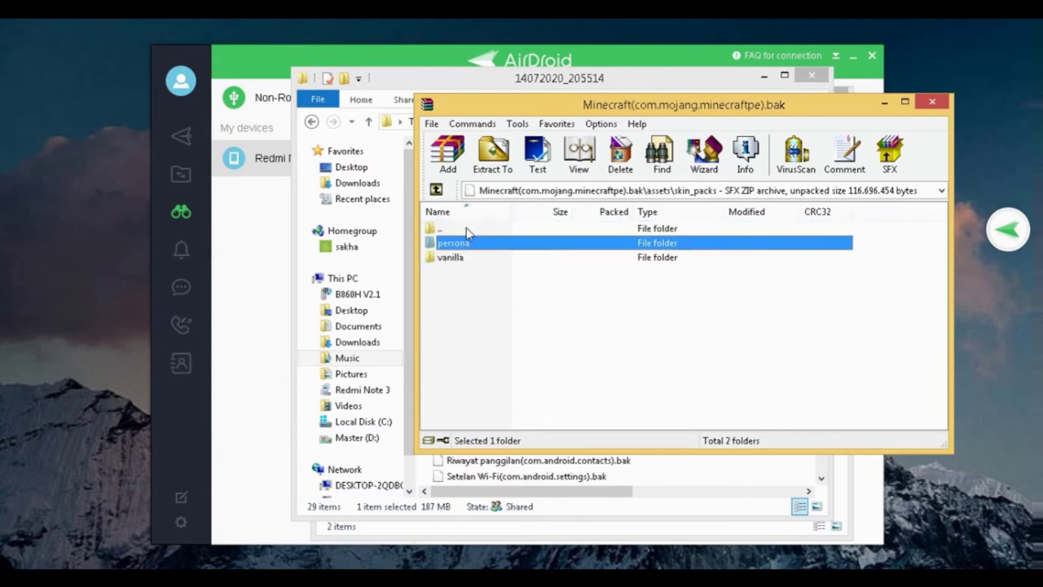
pyautogui.doubleClick(467, 230)
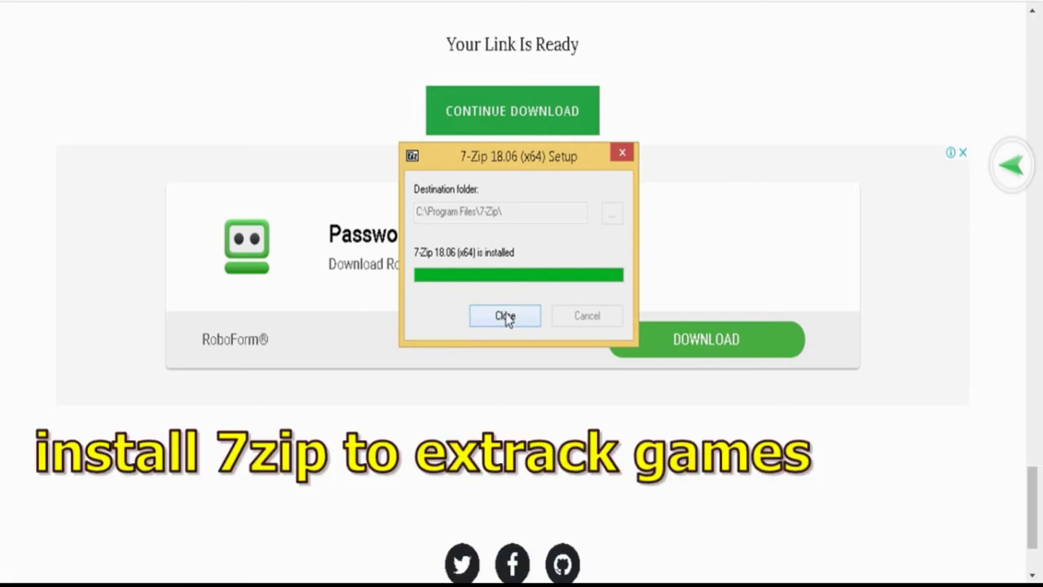
# - Close the 7-Zip 18.06 setup and extract Minecraft(com.mojang.minecraftpe).bak with 7-Zip directly into the Downloads/test folder
pyautogui.click(505, 316)
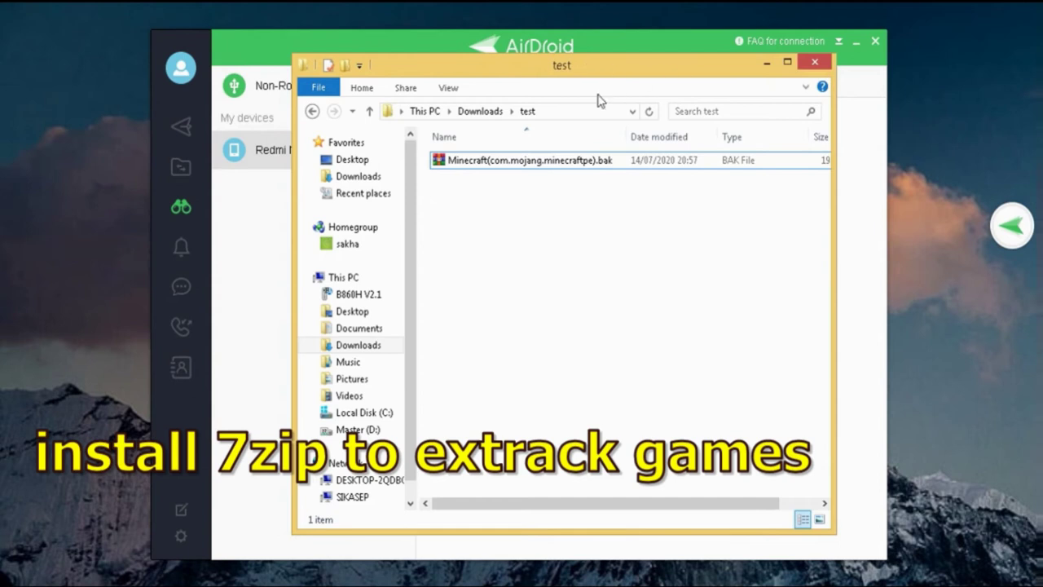
pyautogui.click(546, 170)
pyautogui.click(505, 212)
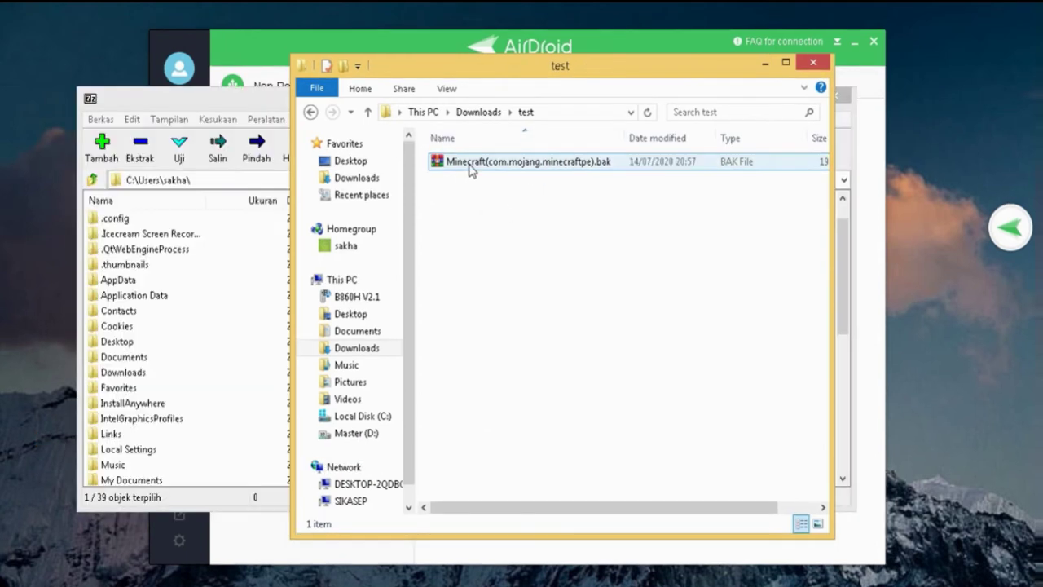
pyautogui.rightClick(471, 169)
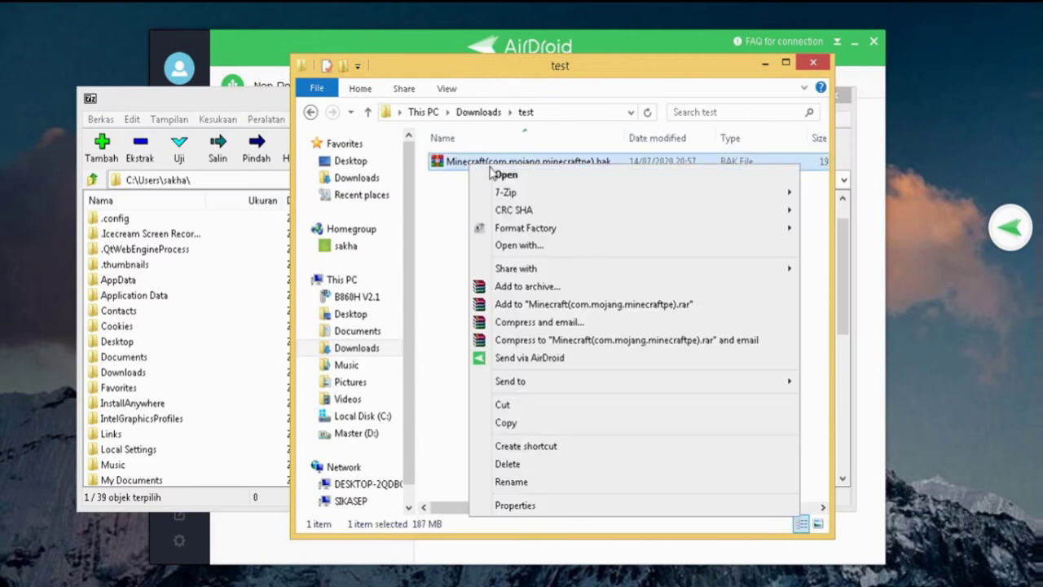
pyautogui.moveTo(583, 196)
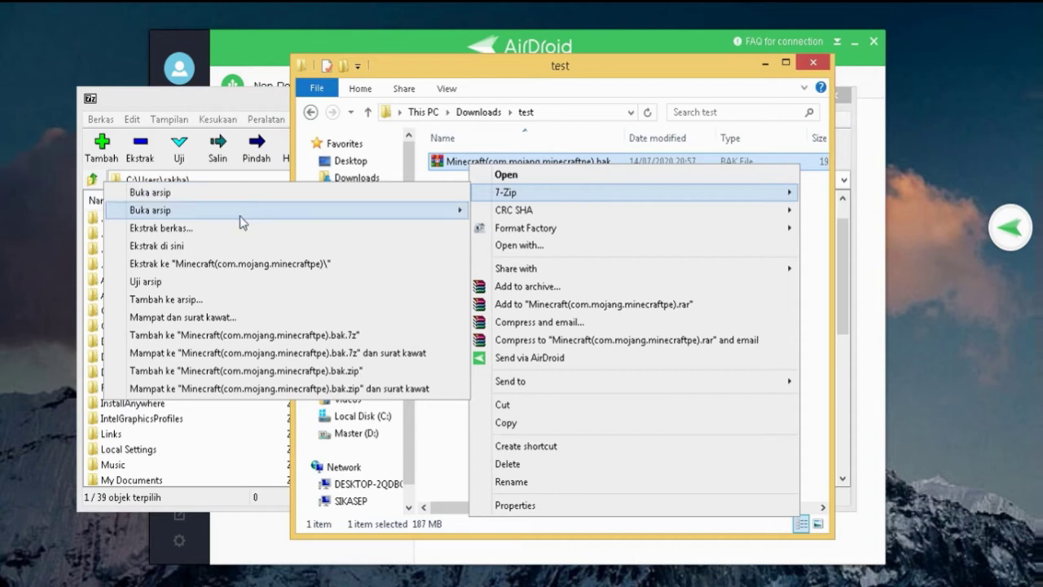
pyautogui.click(203, 245)
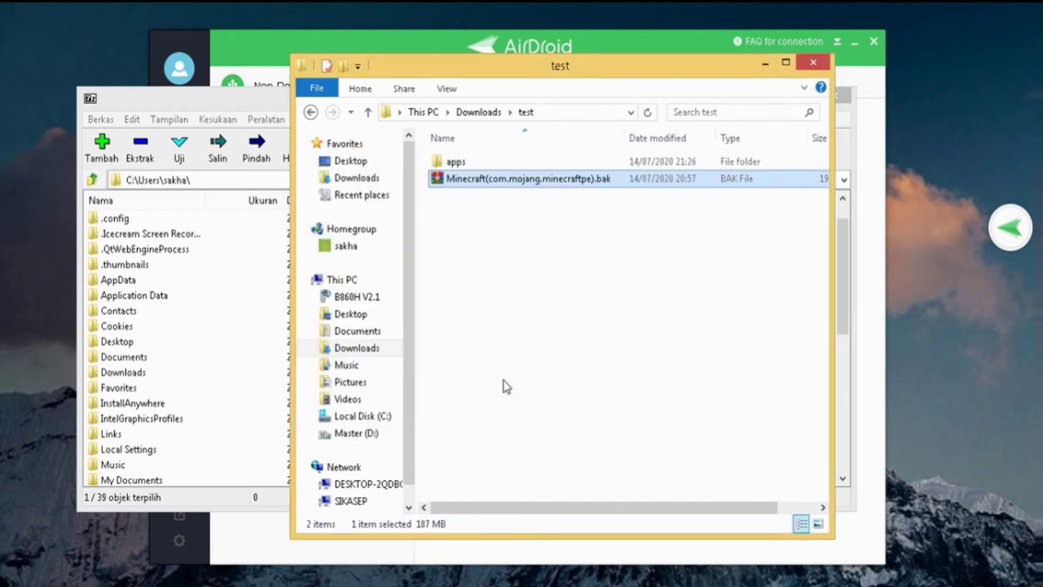
# - Open the extracted minecraftWorlds folder under apps/com.mojang.minecraftpe/r/games/com.mojang
pyautogui.click(479, 219)
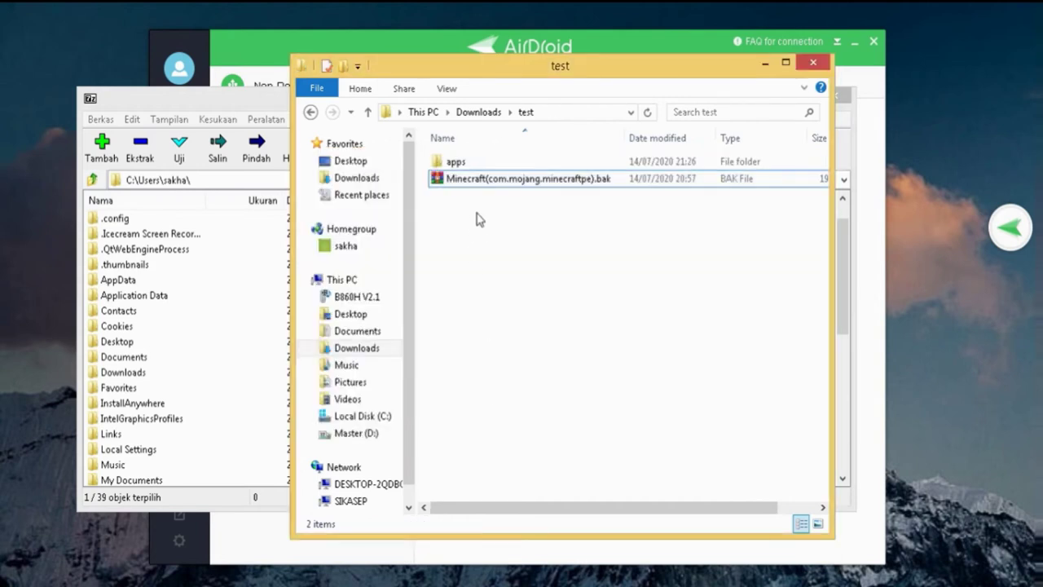
pyautogui.doubleClick(471, 162)
pyautogui.doubleClick(476, 163)
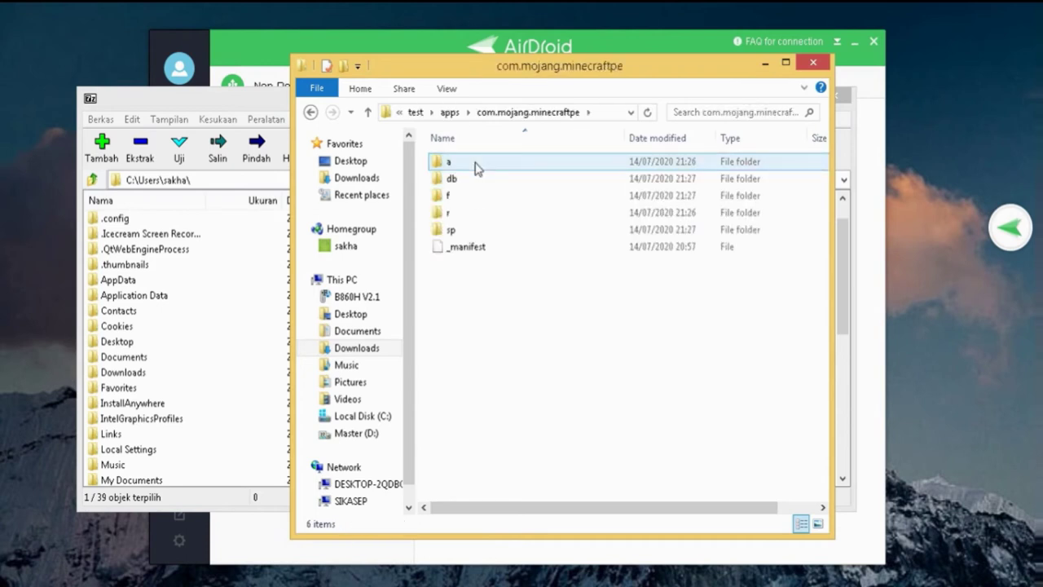
pyautogui.doubleClick(451, 213)
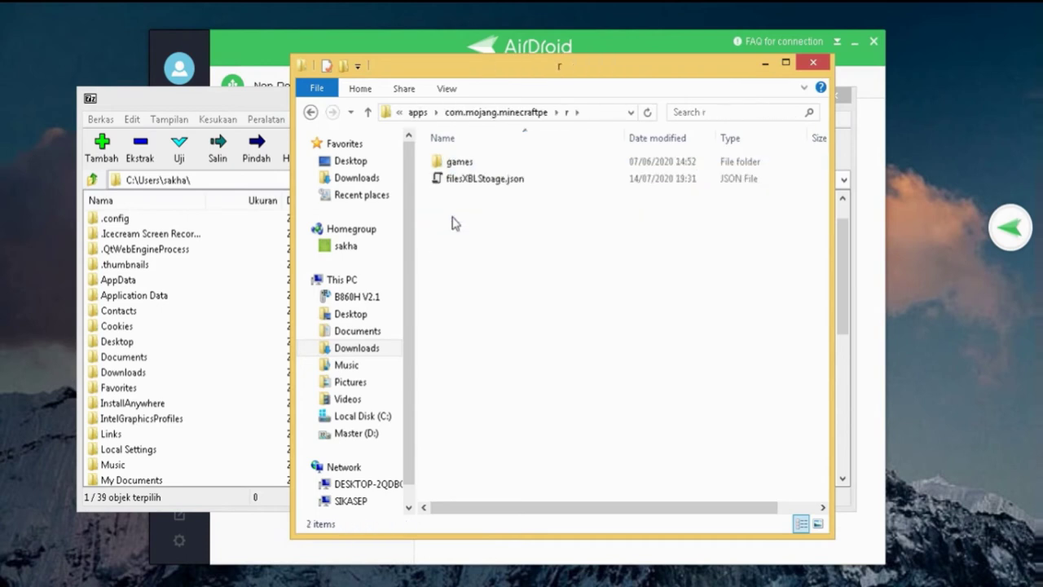
pyautogui.doubleClick(455, 164)
pyautogui.doubleClick(455, 167)
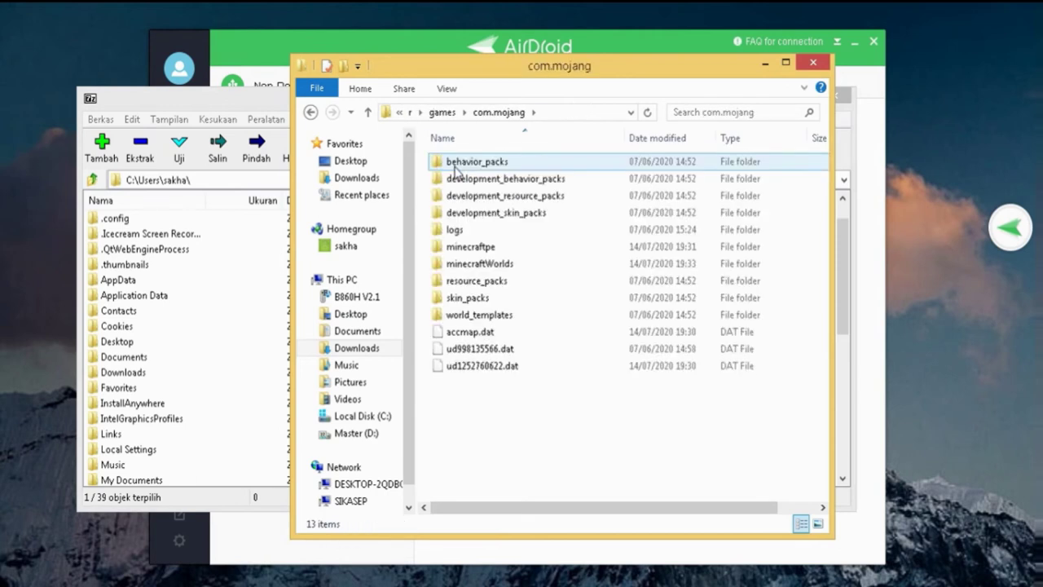
pyautogui.doubleClick(487, 265)
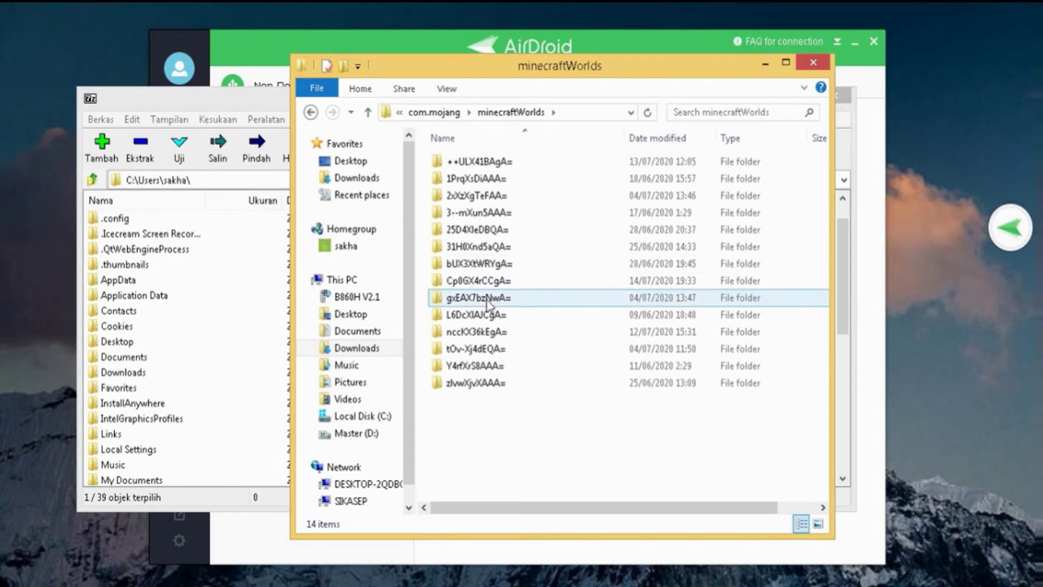
# - Read levelname.txt in the zlvwXjvXAAA= world folder, close it, and return to minecraftWorlds
pyautogui.doubleClick(483, 383)
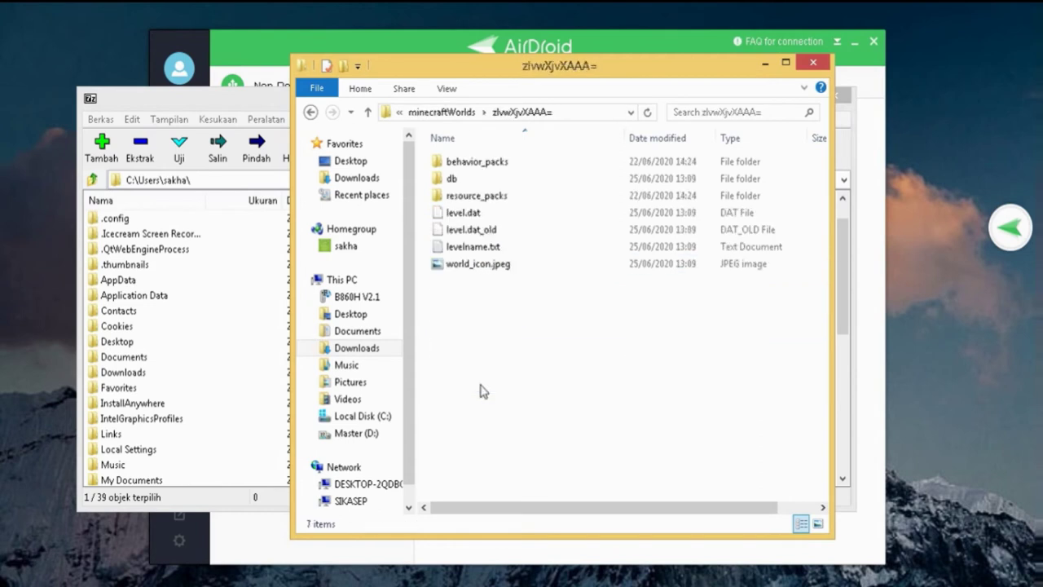
pyautogui.doubleClick(482, 246)
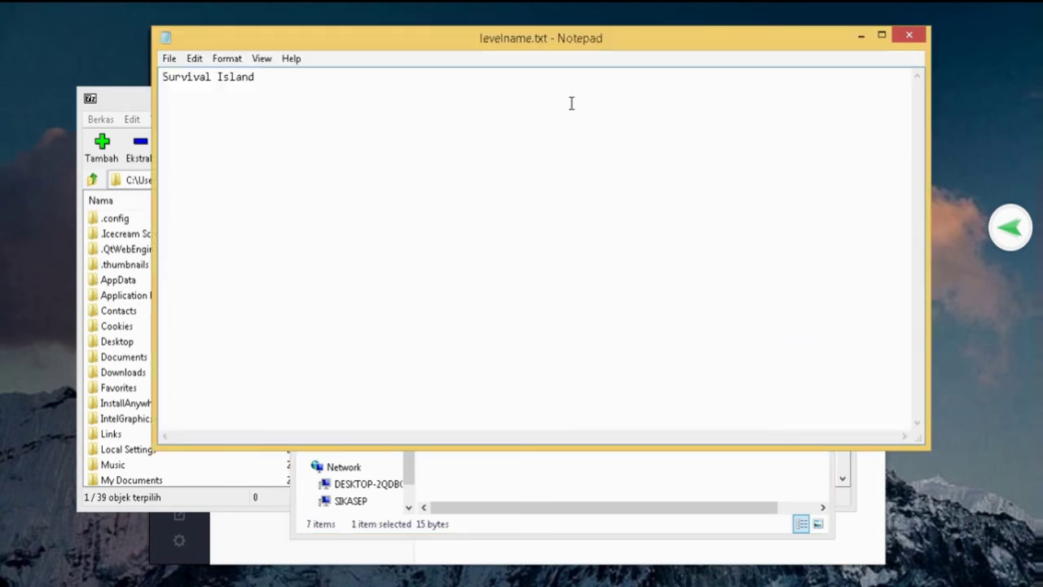
pyautogui.click(916, 39)
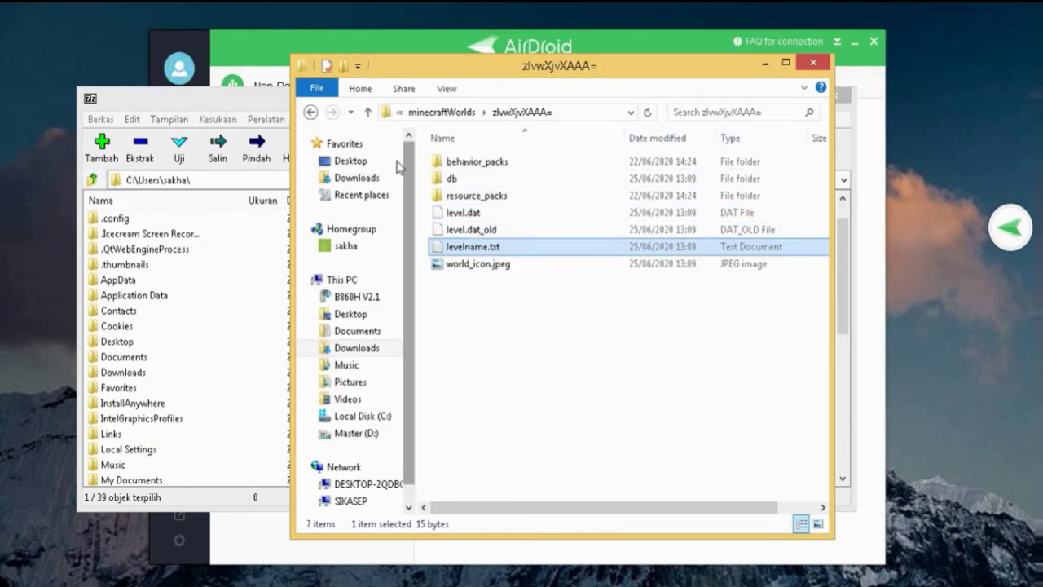
pyautogui.click(311, 112)
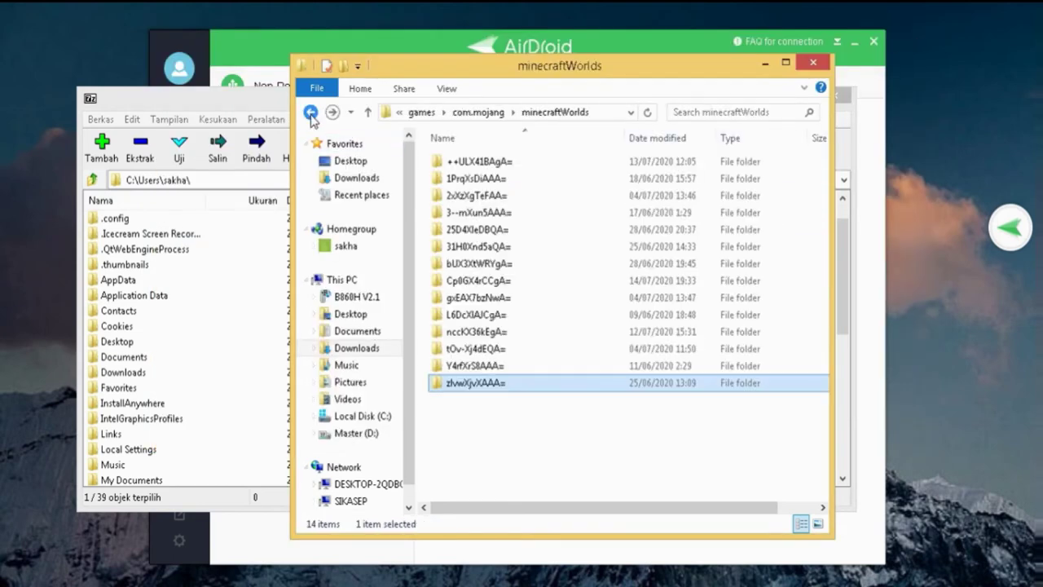
# - Check the world name in the Cp0GX4rCCgA= folder's levelname.txt and go back to minecraftWorlds
pyautogui.doubleClick(481, 281)
pyautogui.doubleClick(477, 247)
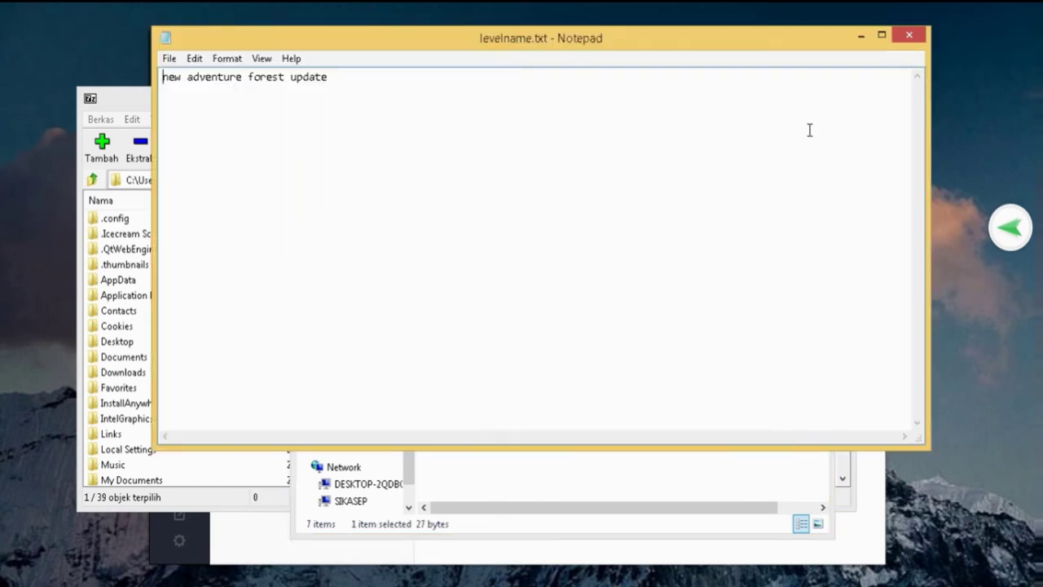
pyautogui.click(909, 36)
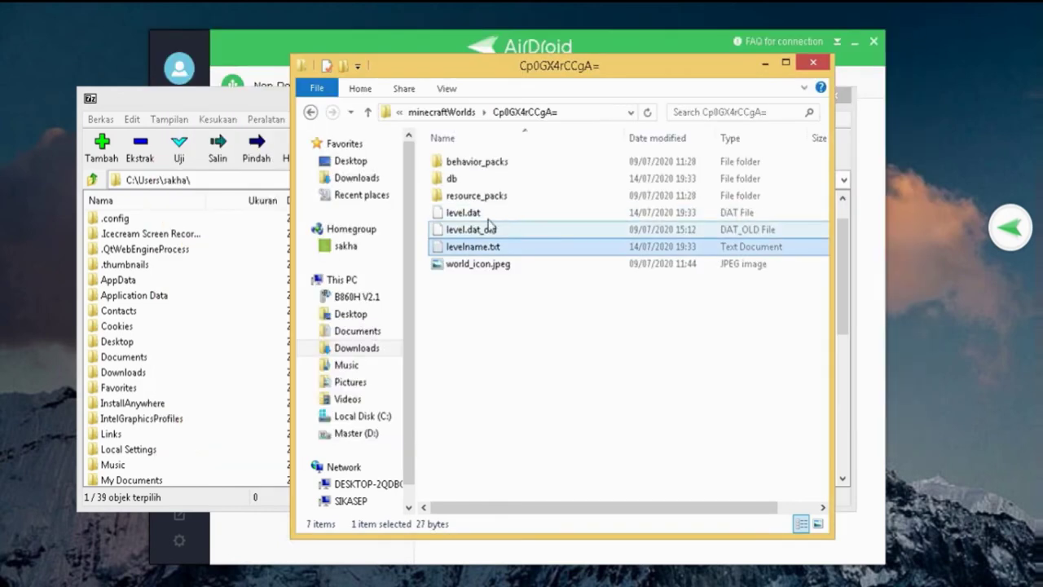
pyautogui.press('BackSpace')
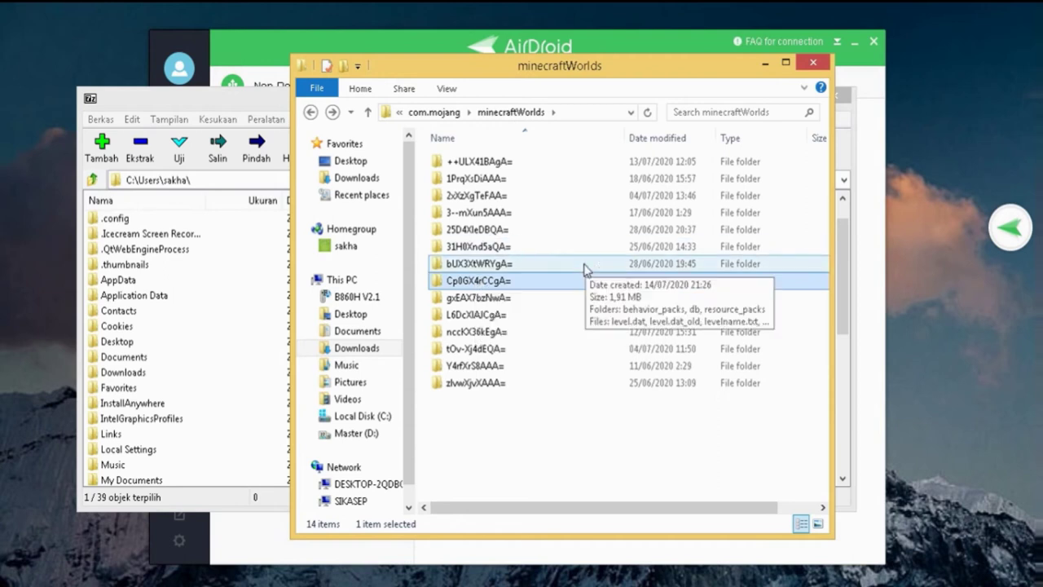
# - Show the Redmi Note 3 screen mirroring in a separate AirDroid window and bring up Minecraft's Worlds list
pyautogui.click(873, 70)
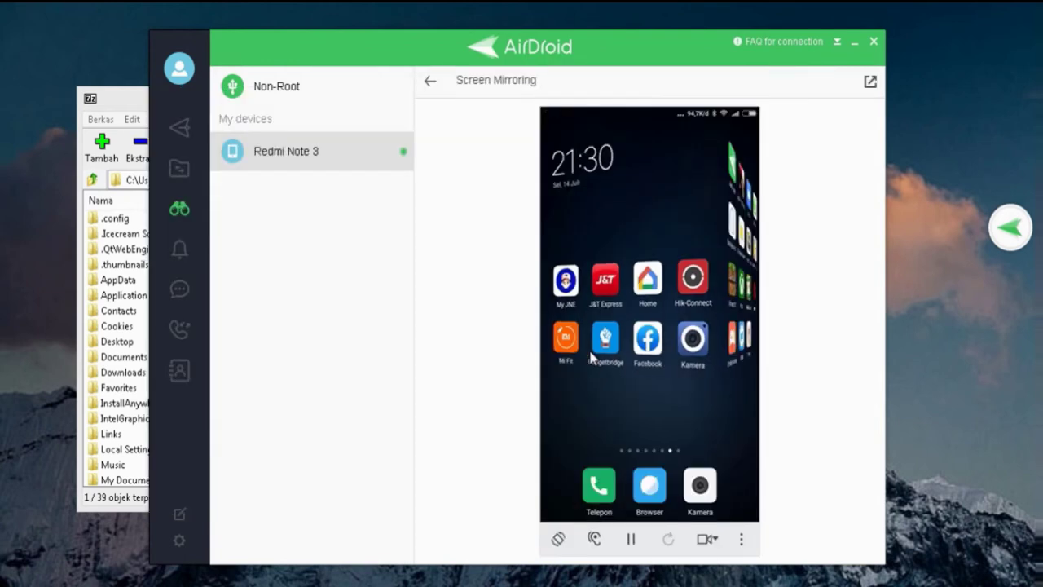
pyautogui.click(868, 83)
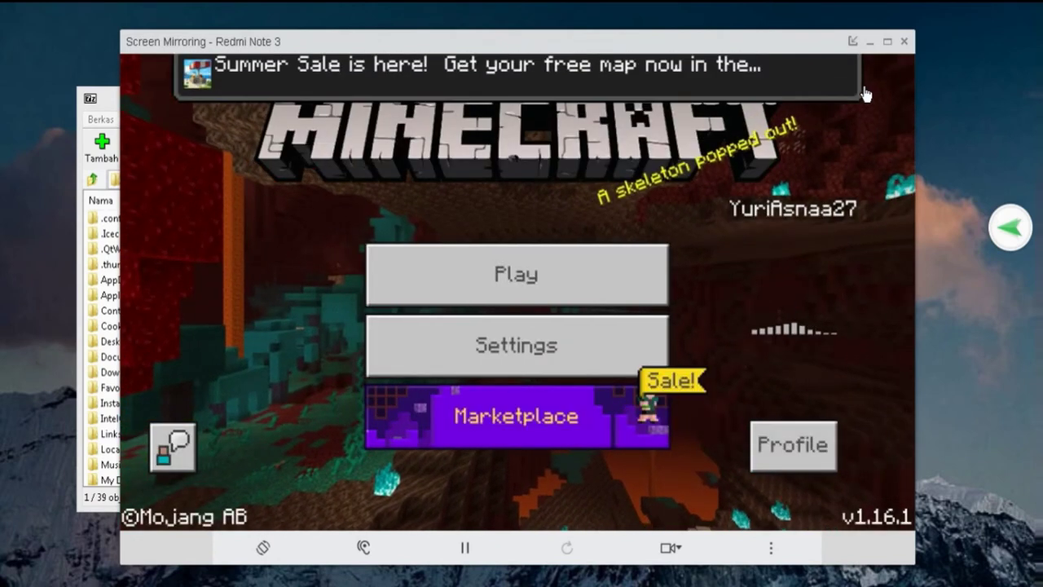
pyautogui.click(863, 94)
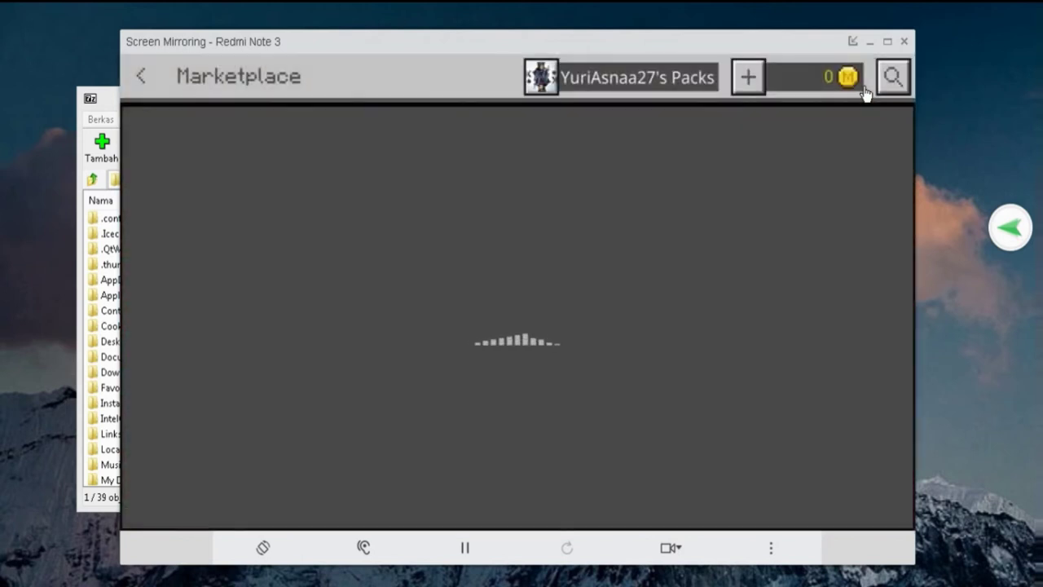
pyautogui.rightClick(865, 95)
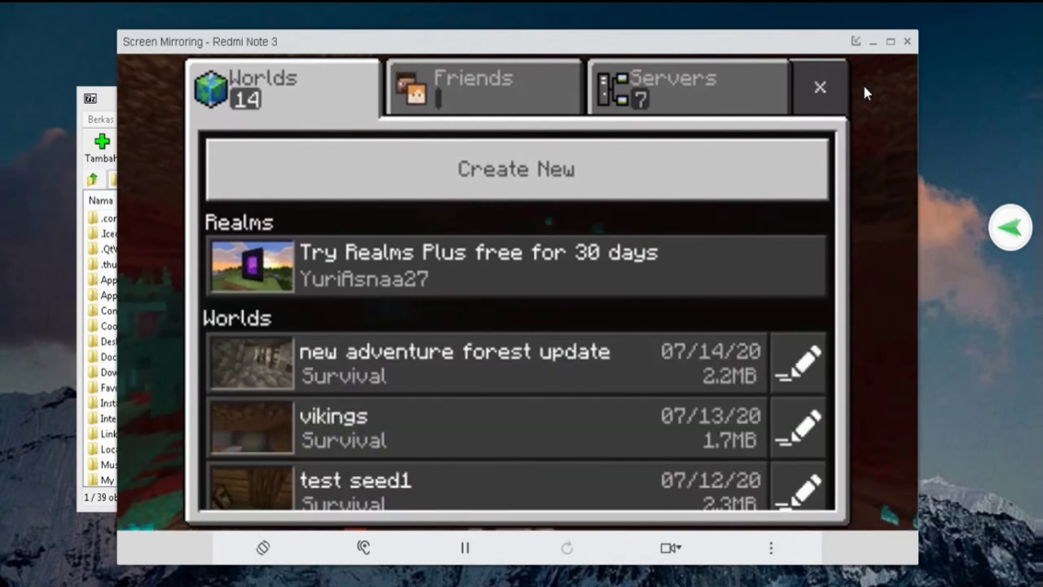
# - Compare levelname.txt from the Cp0GX4rCCgA= folder side by side with the Minecraft Worlds list, and close the text file
pyautogui.hotkey('alt', 'Tab')
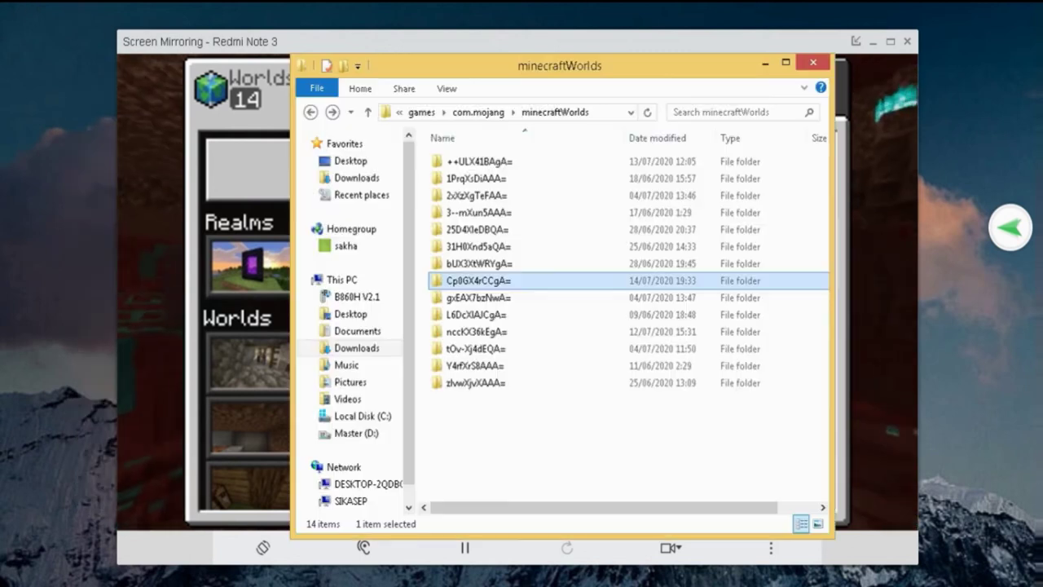
pyautogui.doubleClick(483, 277)
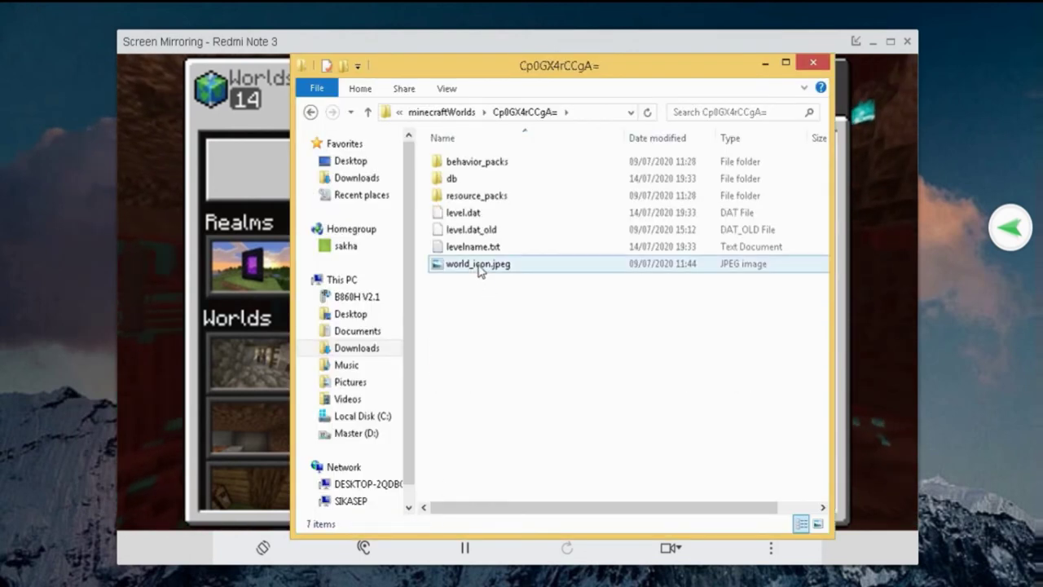
pyautogui.doubleClick(477, 247)
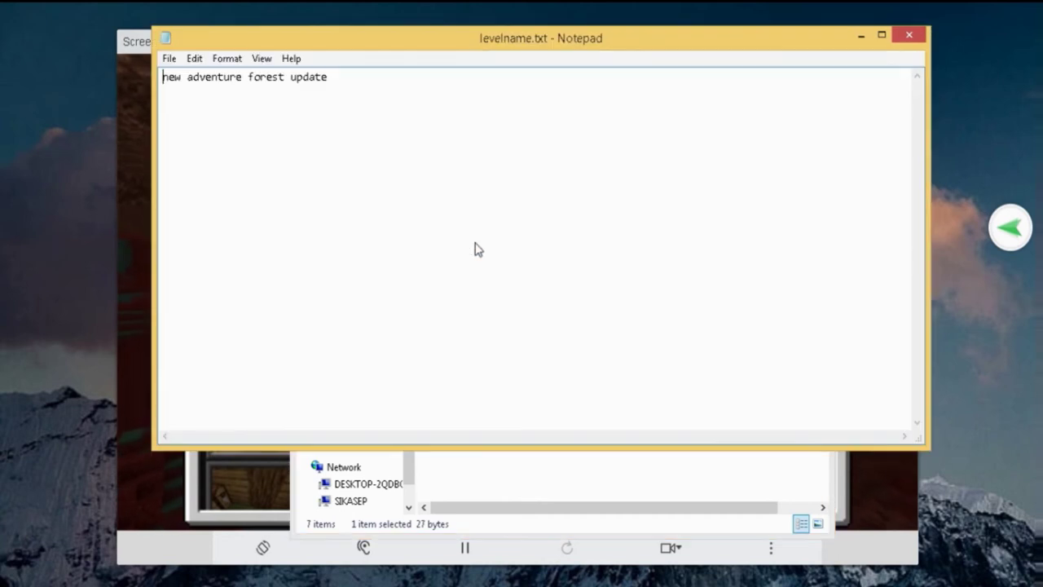
pyautogui.moveTo(342, 51); pyautogui.dragTo(714, 330)
pyautogui.click(764, 64)
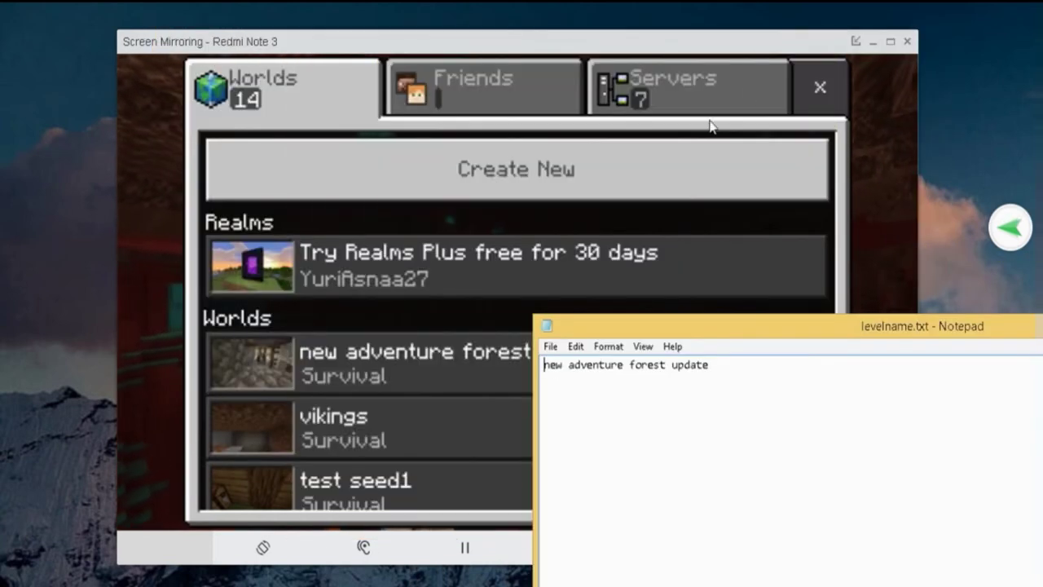
pyautogui.moveTo(638, 328); pyautogui.dragTo(736, 191)
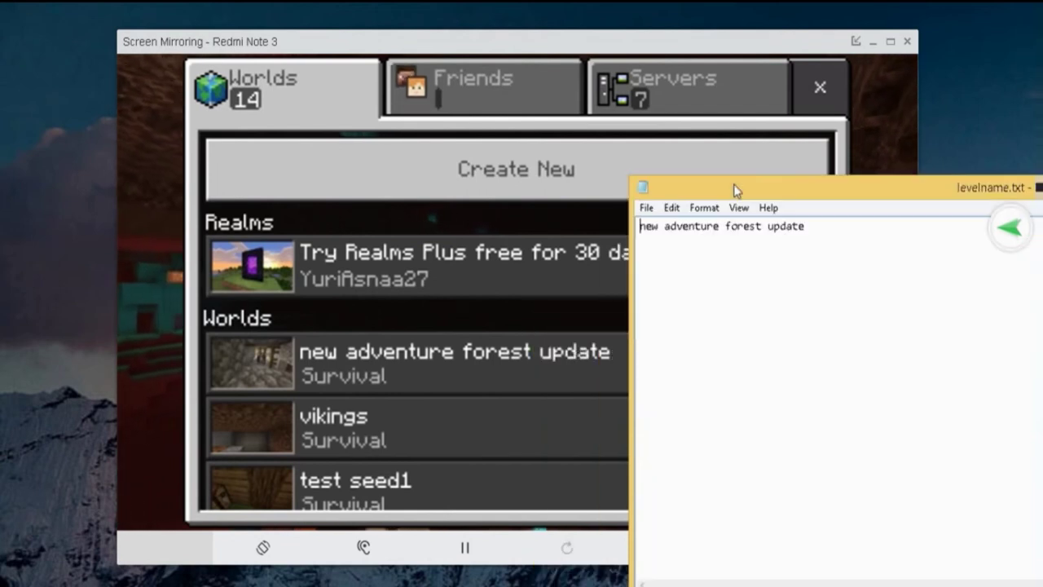
pyautogui.click(646, 209)
pyautogui.click(666, 346)
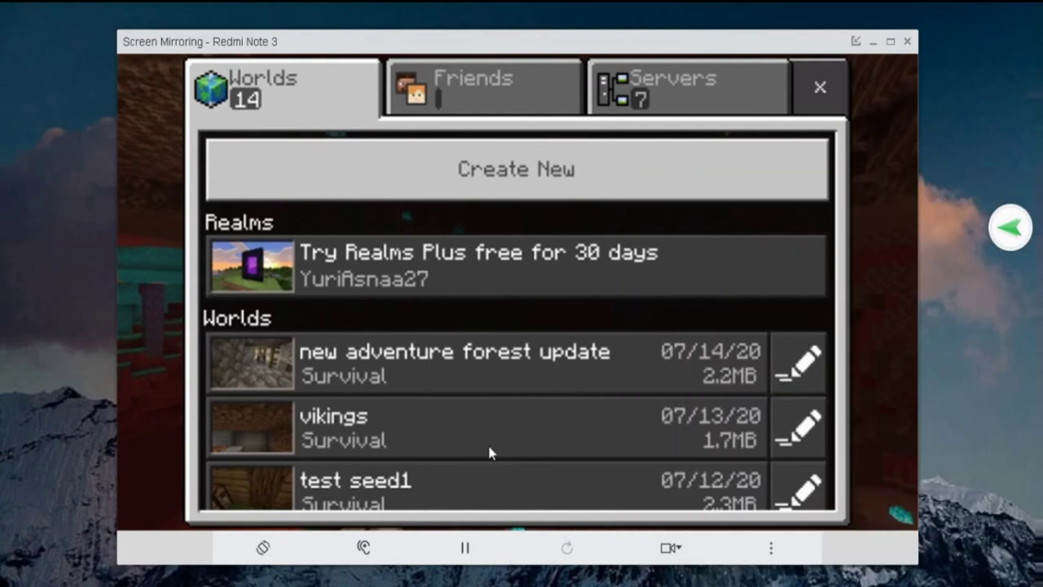
# - Copy the Cp0GX4rCCgA= world folder from minecraftWorlds for sharing
pyautogui.hotkey('alt', 'Tab')
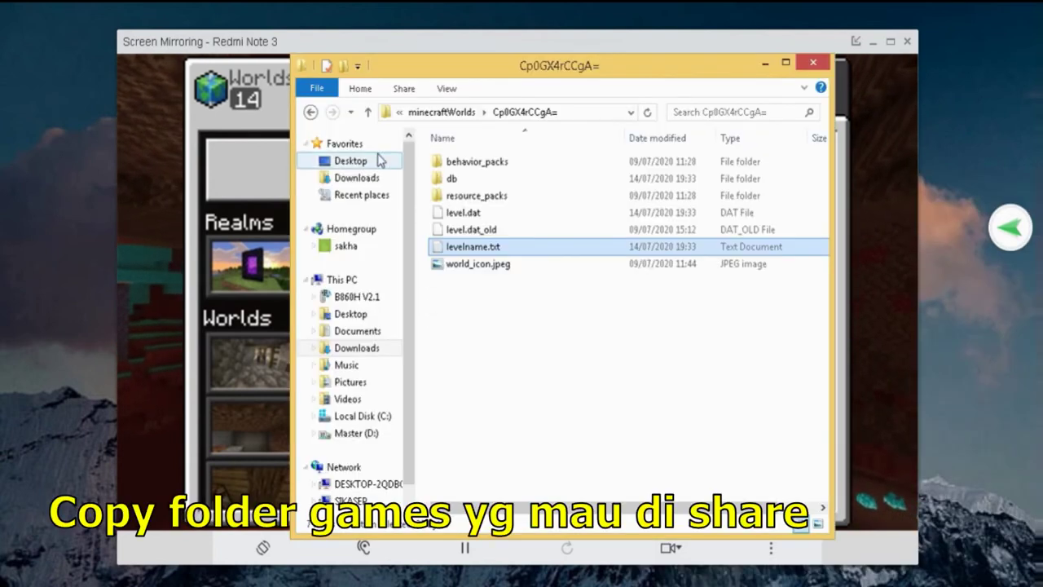
pyautogui.click(311, 112)
pyautogui.rightClick(454, 281)
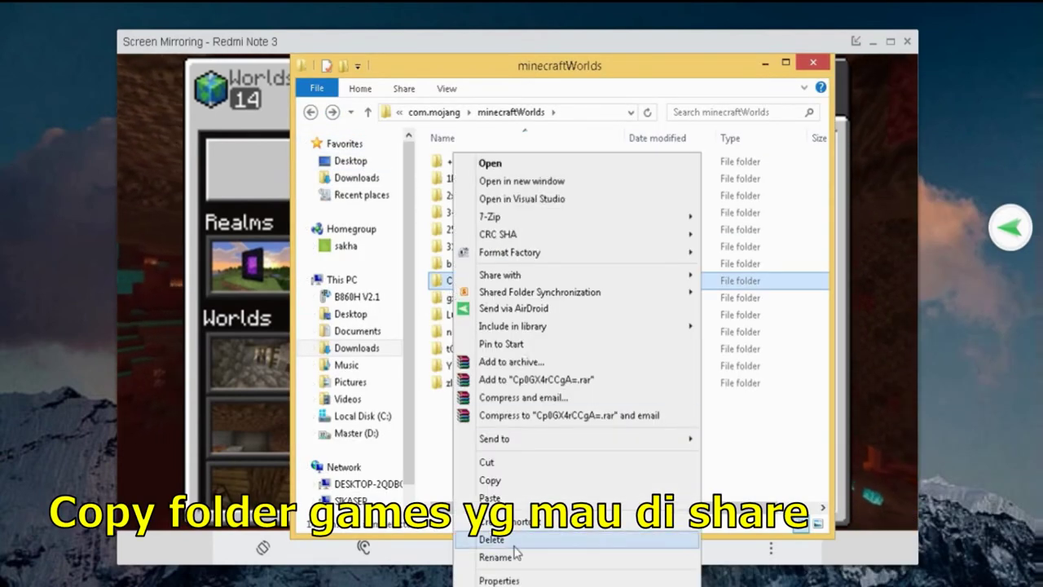
pyautogui.click(498, 481)
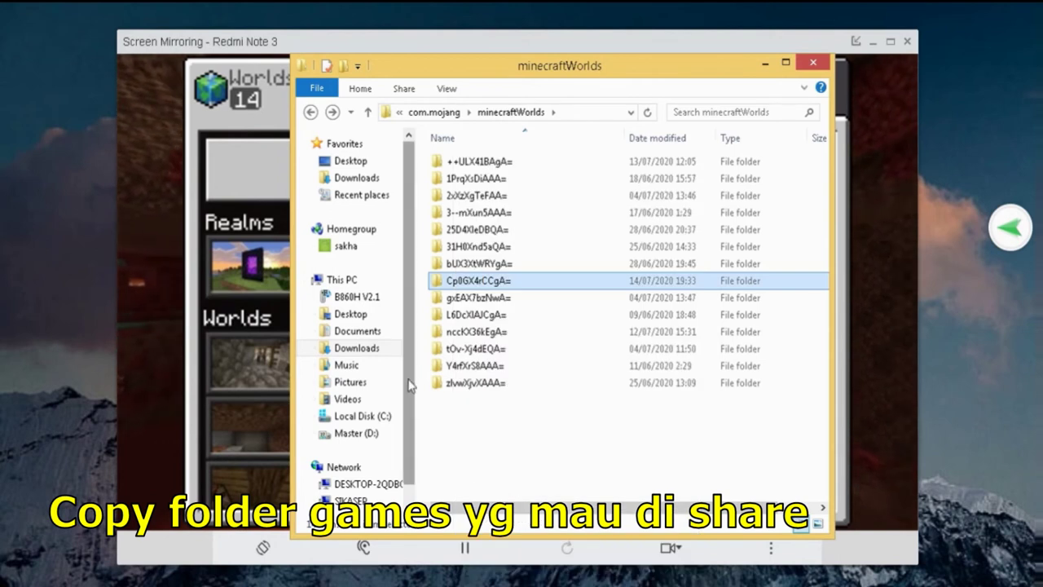
pyautogui.scroll(-1, 410, 386)
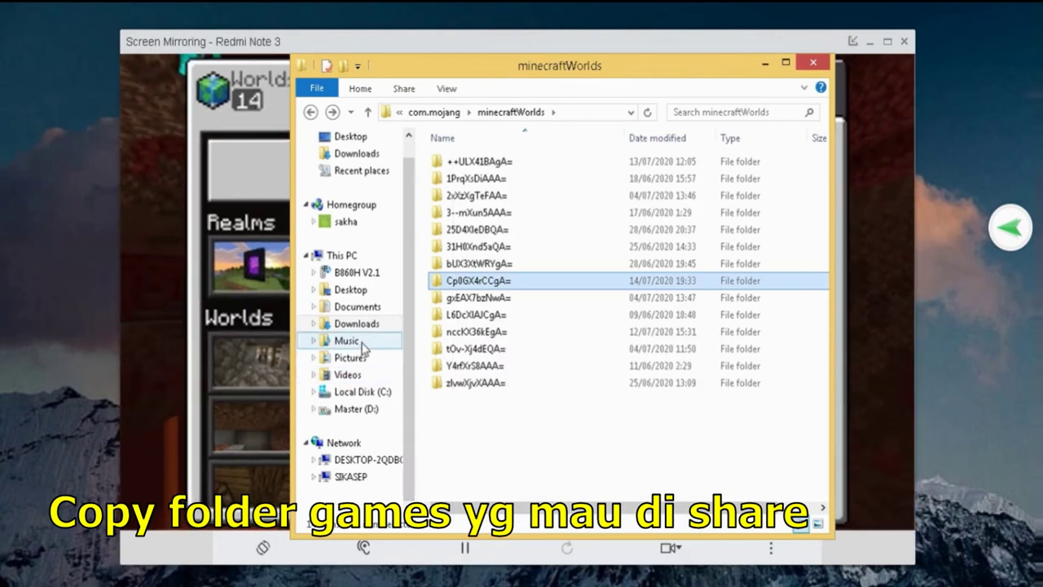